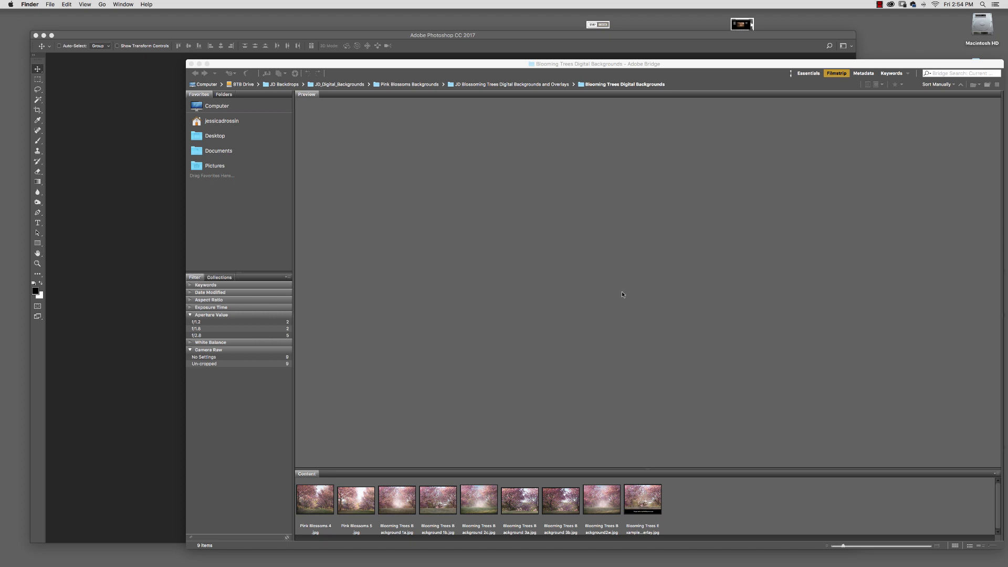
Preview the Blooming Trees Example Bloom Overlay image in Bridge's filmstrip.
left_click(649, 491)
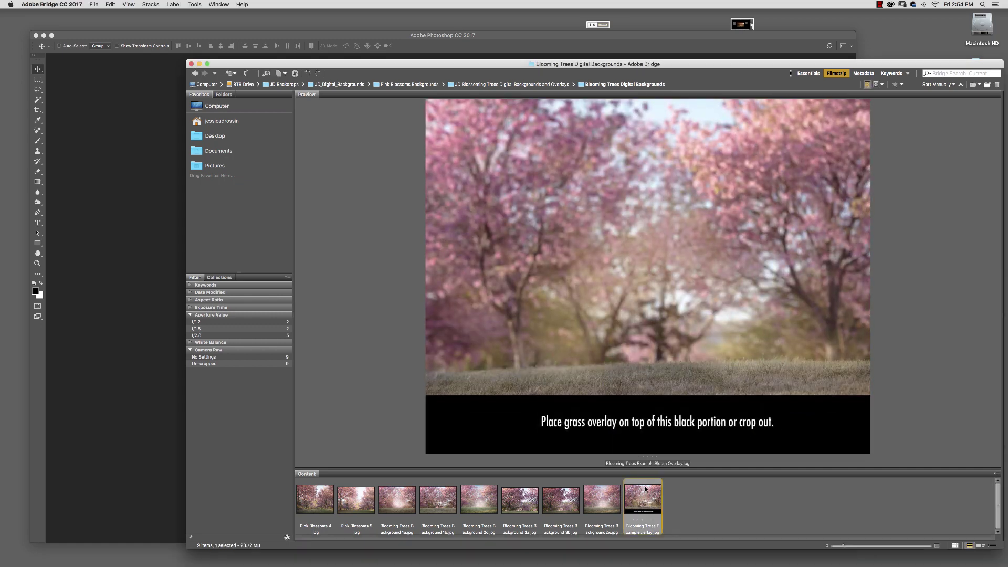
Open the Example Bloom Overlay in Photoshop, widen its window, and move the Actions panel left.
double_click(646, 498)
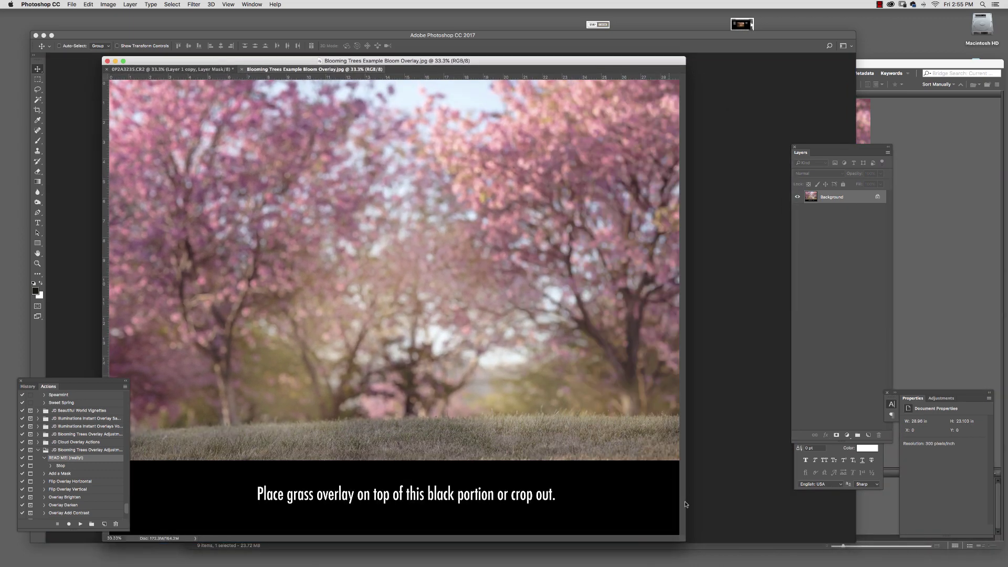
left_click_drag(685, 535, 730, 535)
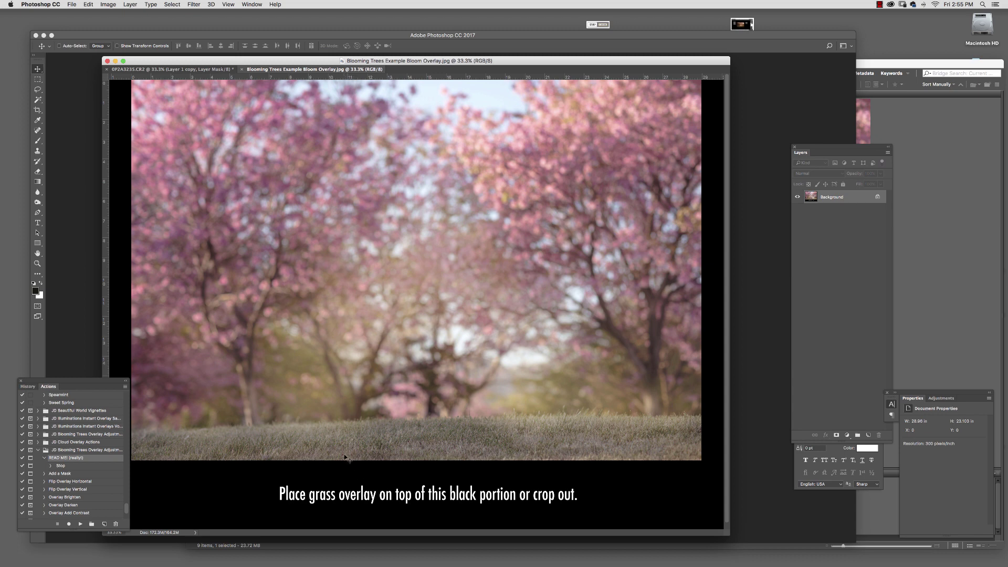
left_click_drag(105, 381, 51, 384)
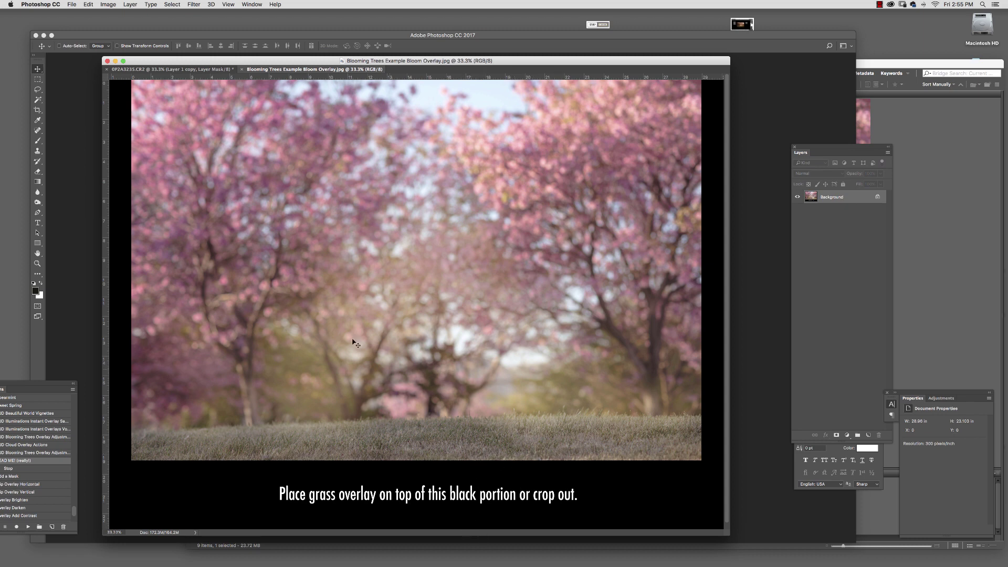
Crop a sliver off the bottom of the bloom overlay, leaving it 22.907 inches tall.
left_click(37, 110)
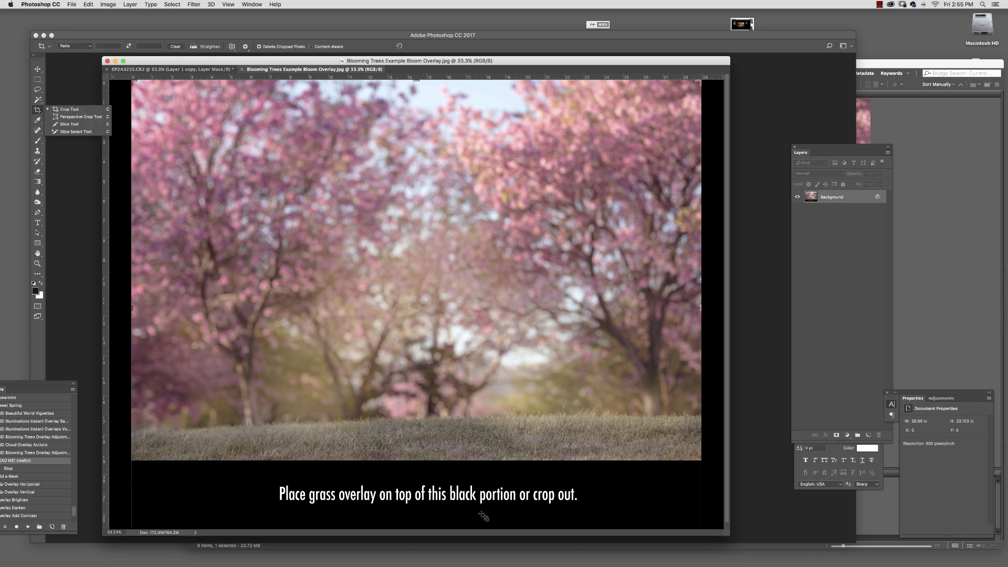
left_click(729, 517)
left_click_drag(729, 535, 758, 554)
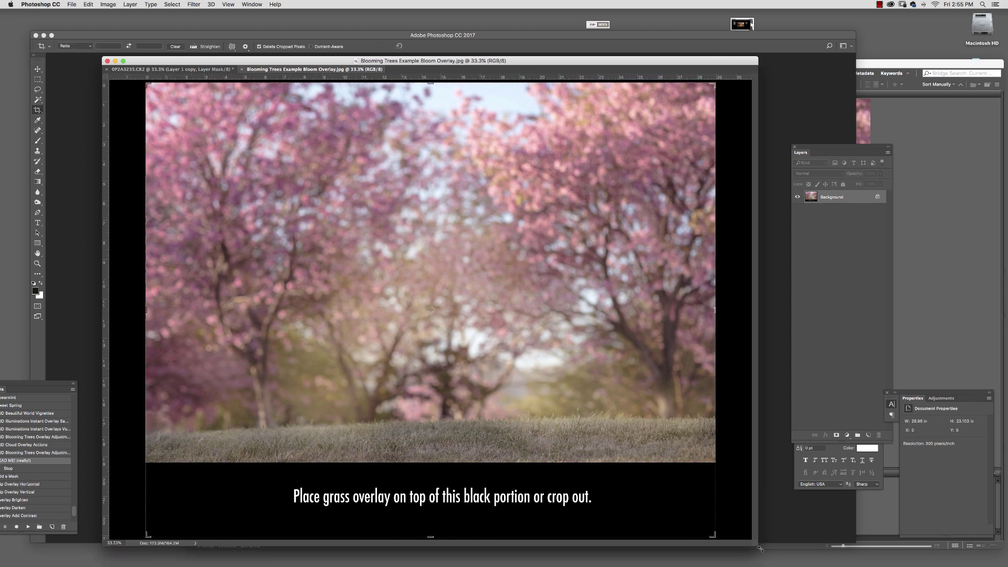
left_click_drag(430, 543, 430, 526)
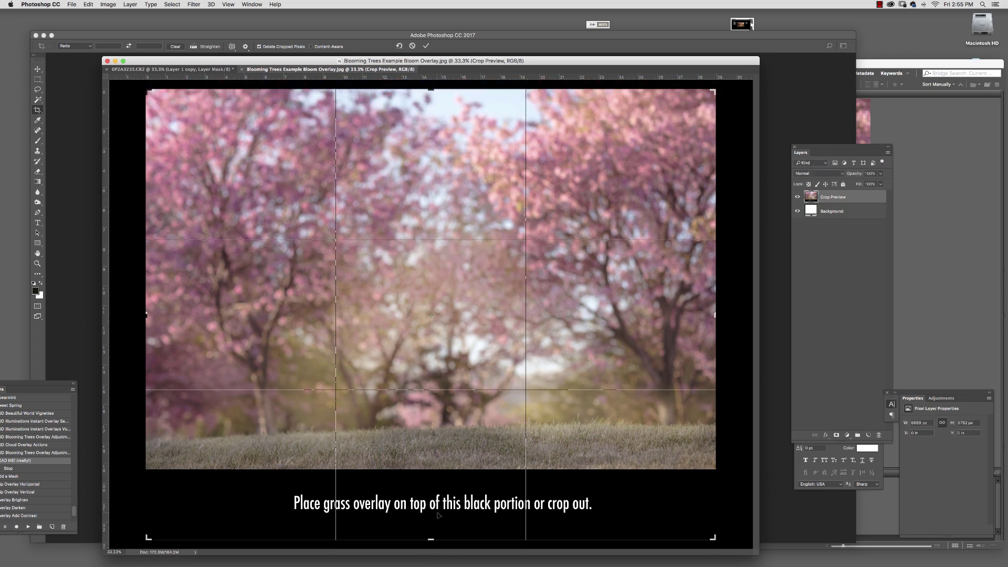
key("Return")
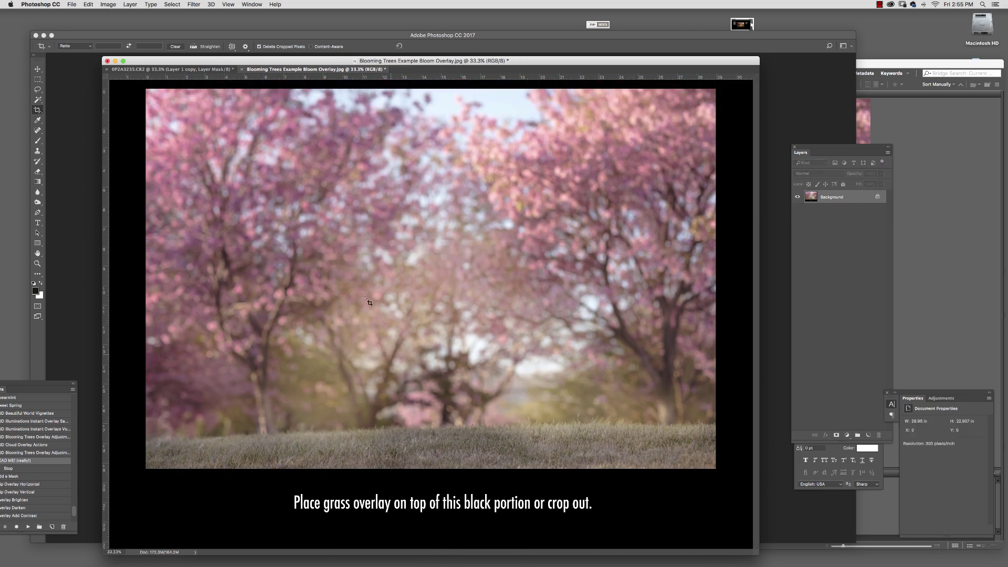
Review Canvas Size with a top-centre anchor, then cancel without changes.
left_click(110, 3)
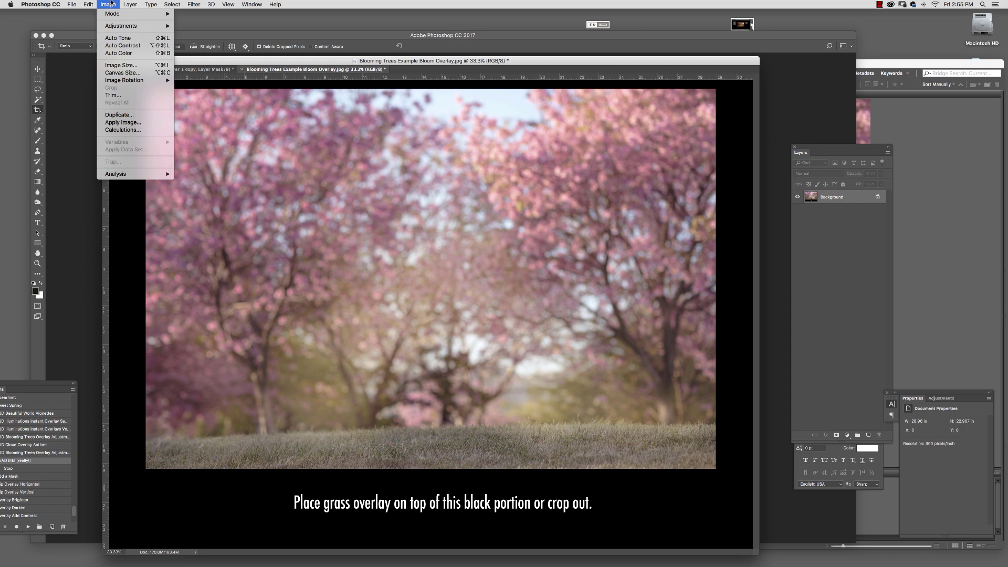
left_click(122, 72)
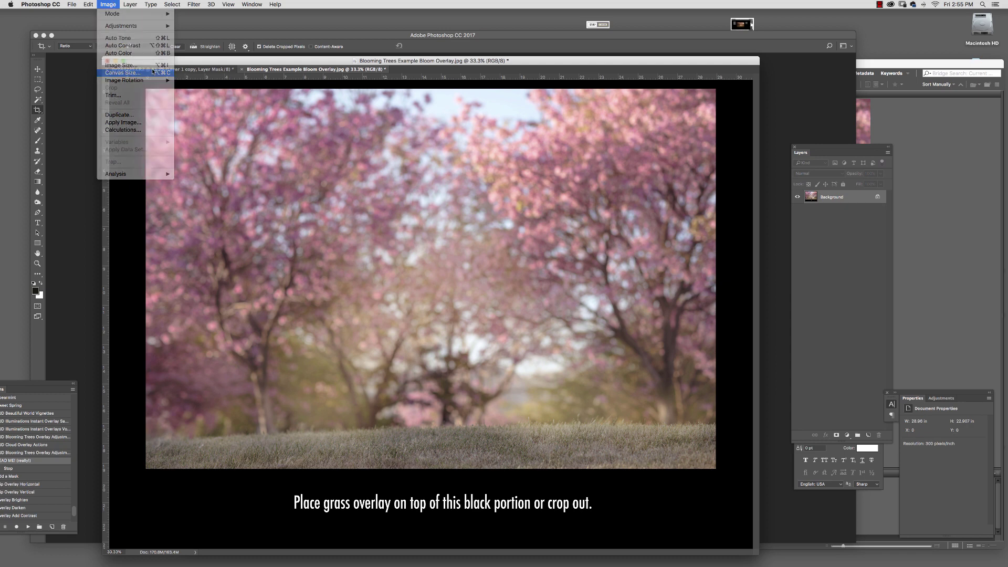
left_click(496, 297)
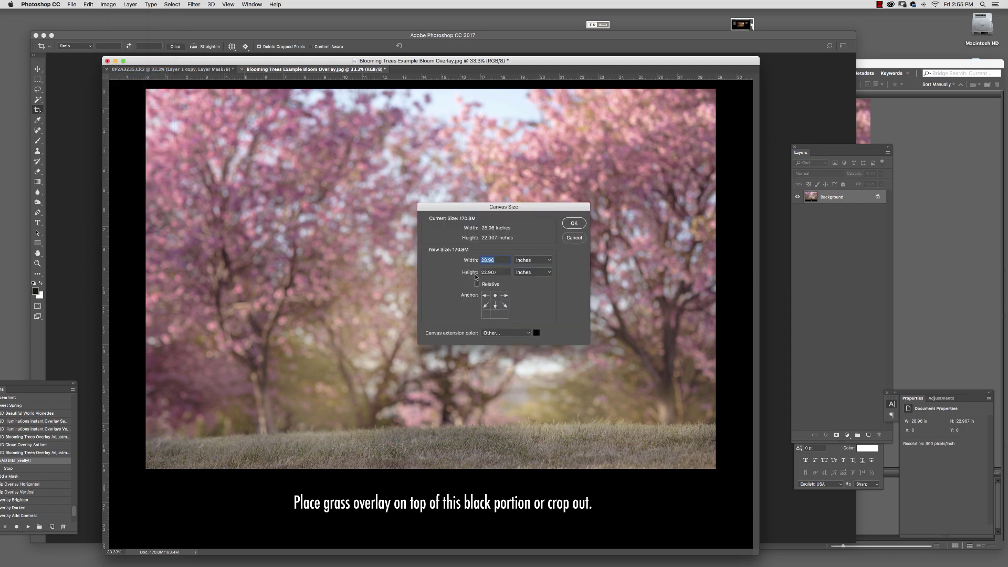
left_click(568, 238)
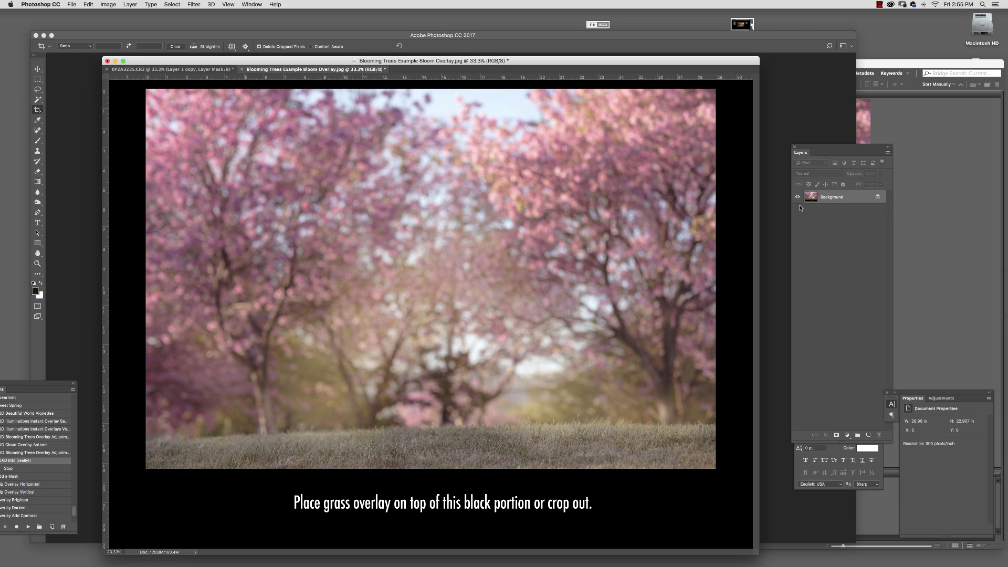
Back in Bridge, browse through the blooming trees background thumbnails.
left_click(900, 66)
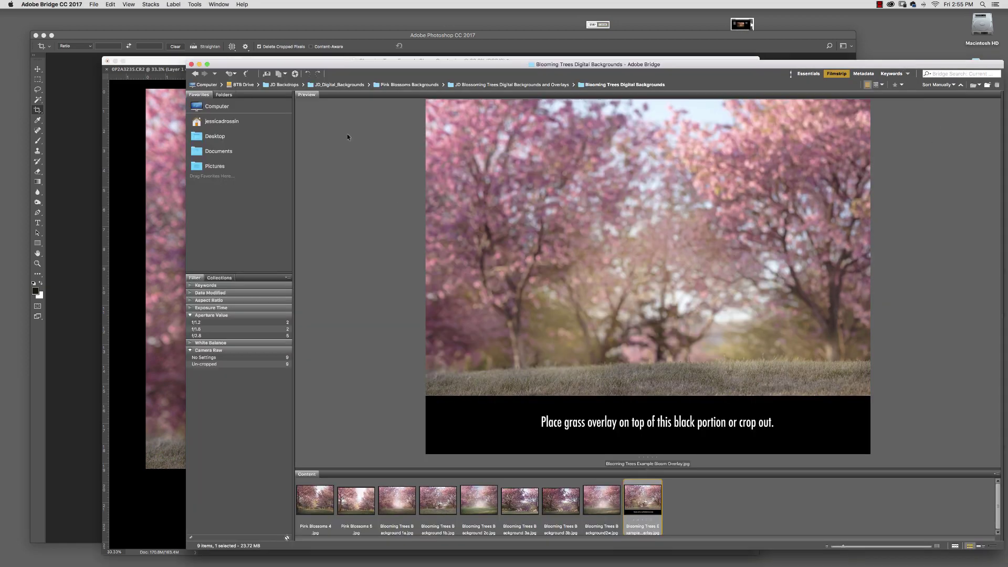
left_click(342, 511)
left_click(396, 505)
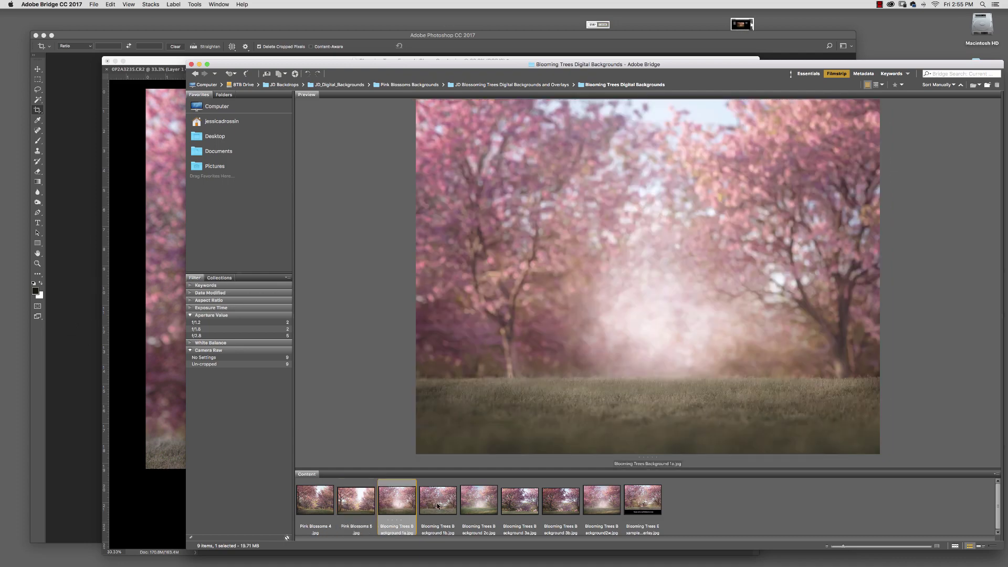
left_click(446, 505)
left_click(478, 505)
left_click(513, 507)
left_click(560, 506)
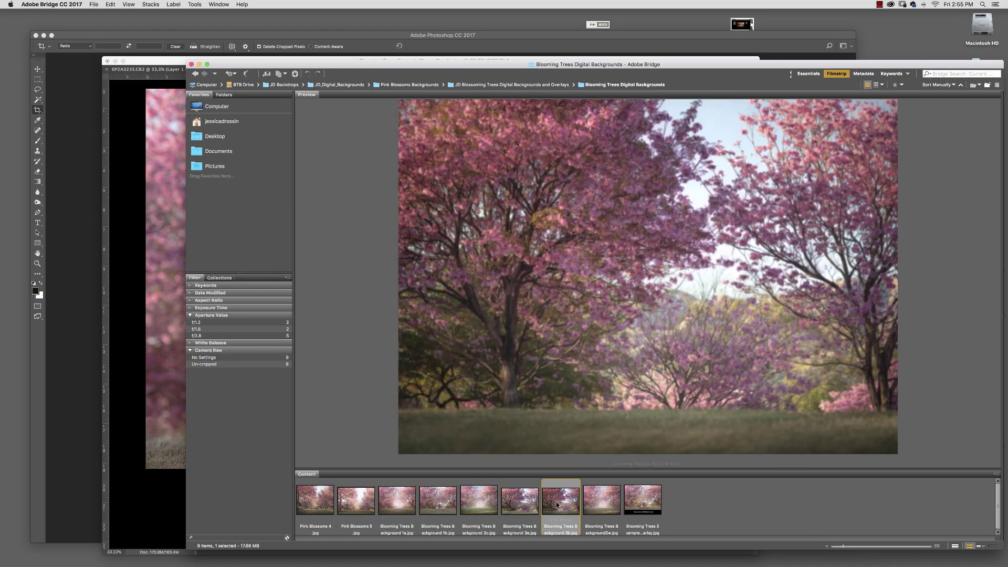
Open the Blooming Trees Grass Overlays folder and select Blooming Trees Example Grass.
left_click(195, 74)
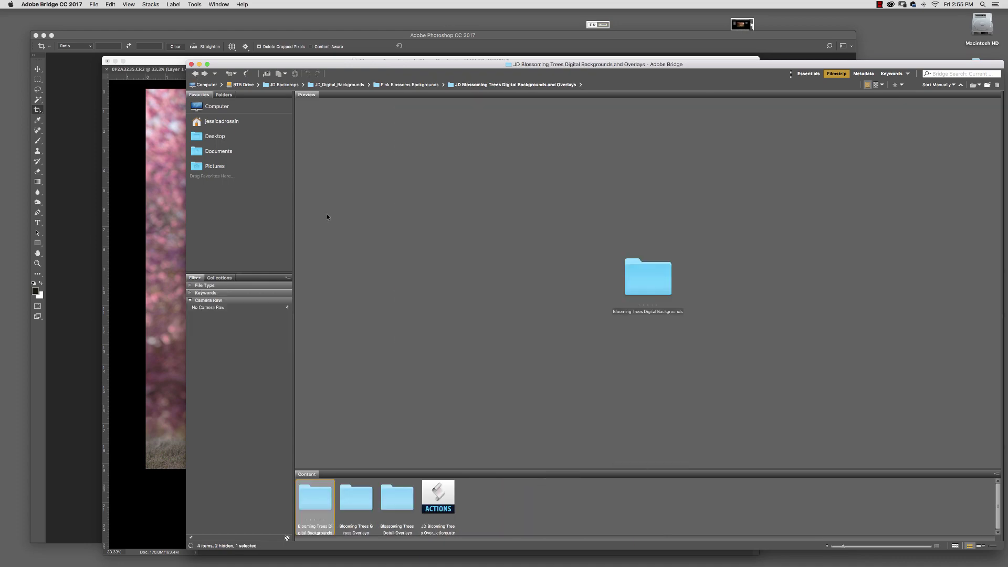
double_click(362, 505)
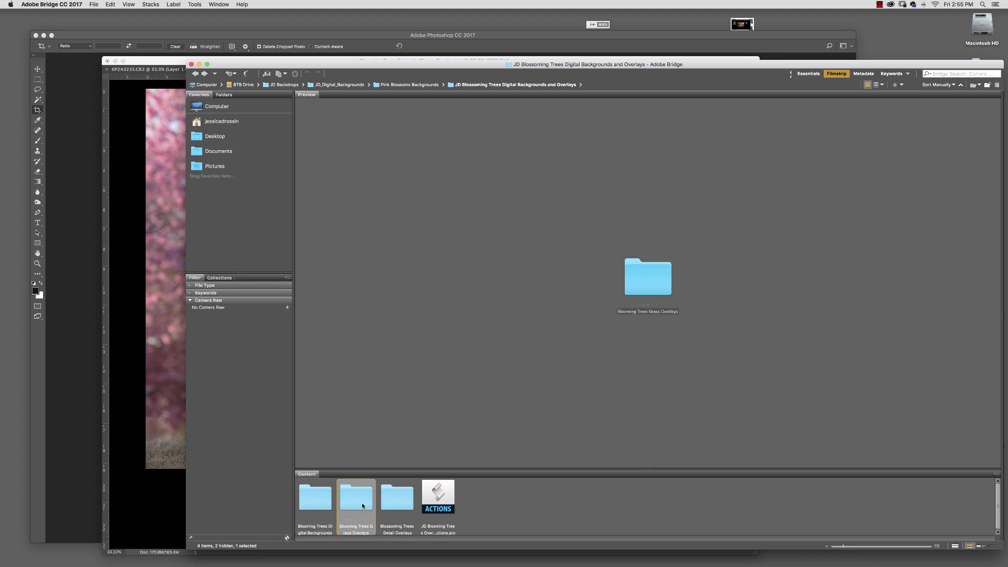
left_click(322, 511)
left_click(361, 510)
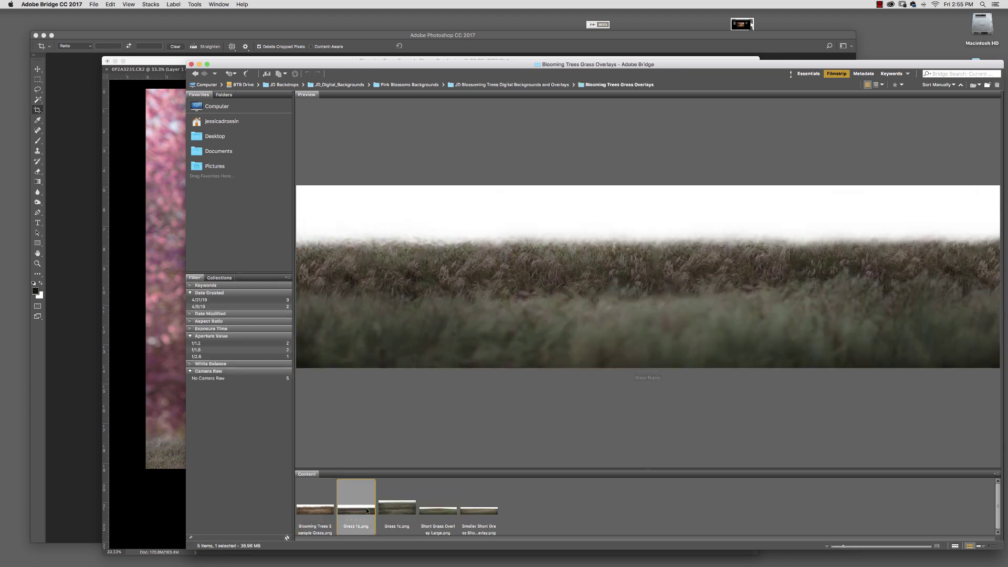
left_click(398, 511)
left_click(326, 513)
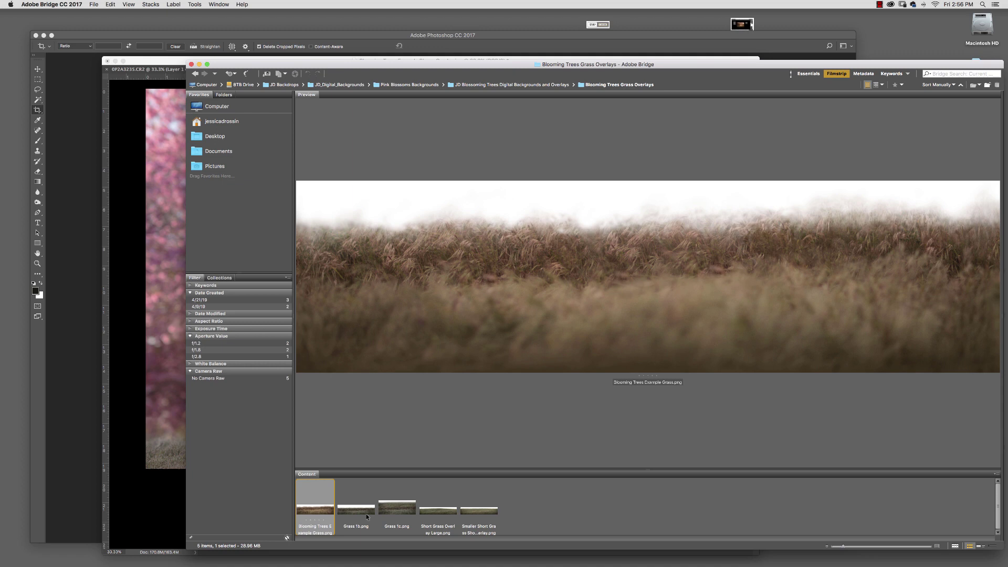
left_click(361, 511)
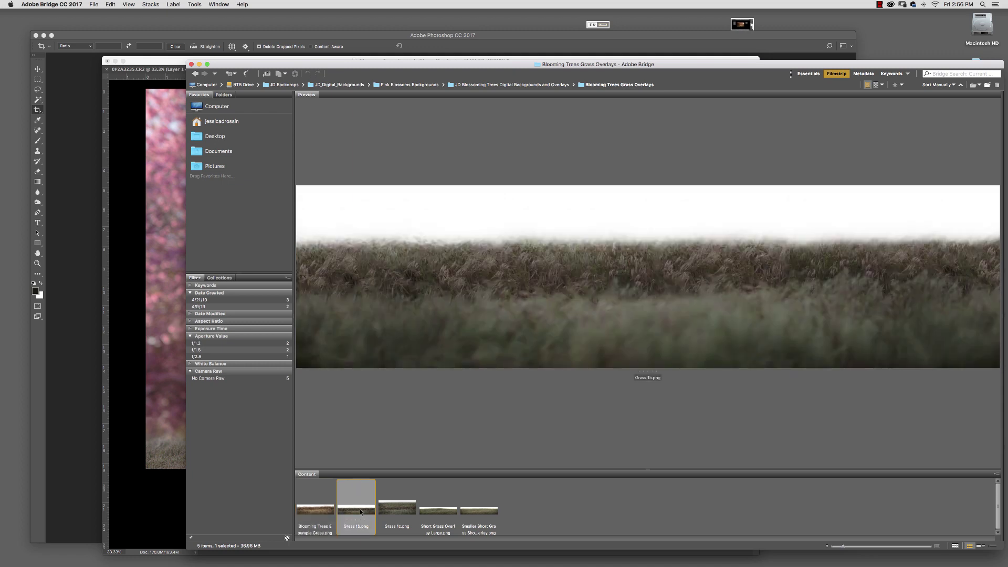
left_click(319, 515)
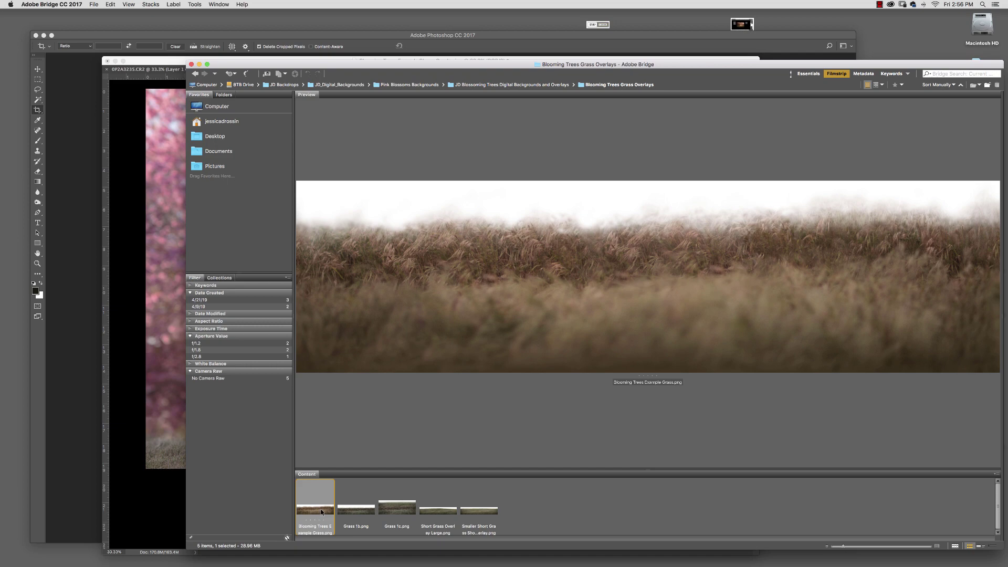
Place Blooming Trees Example Grass at the image bottom, stretched to fully cover the black band.
left_click_drag(321, 512, 190, 422)
left_click_drag(481, 360, 484, 525)
left_click_drag(482, 481, 475, 471)
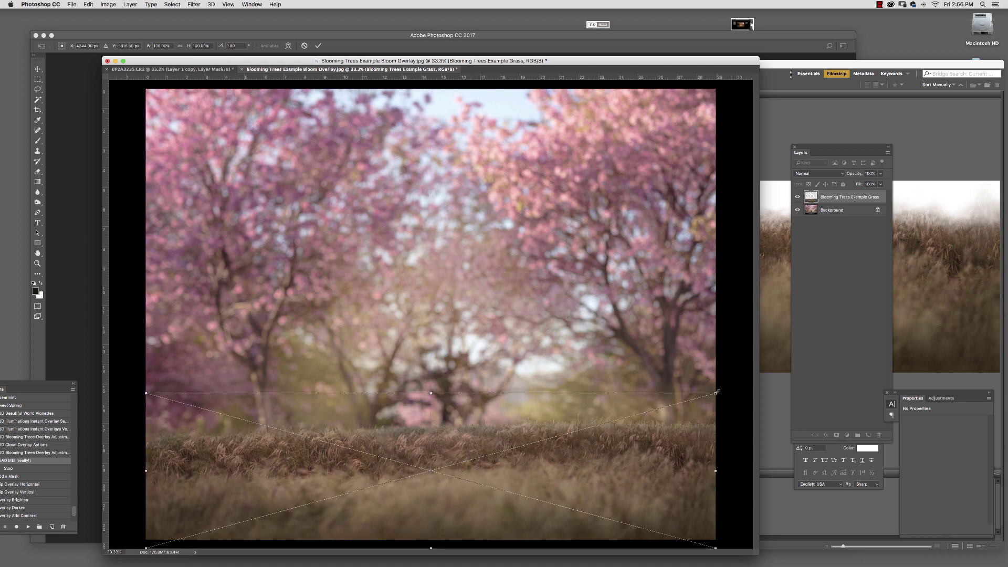
left_click_drag(715, 393, 687, 440)
key("Return")
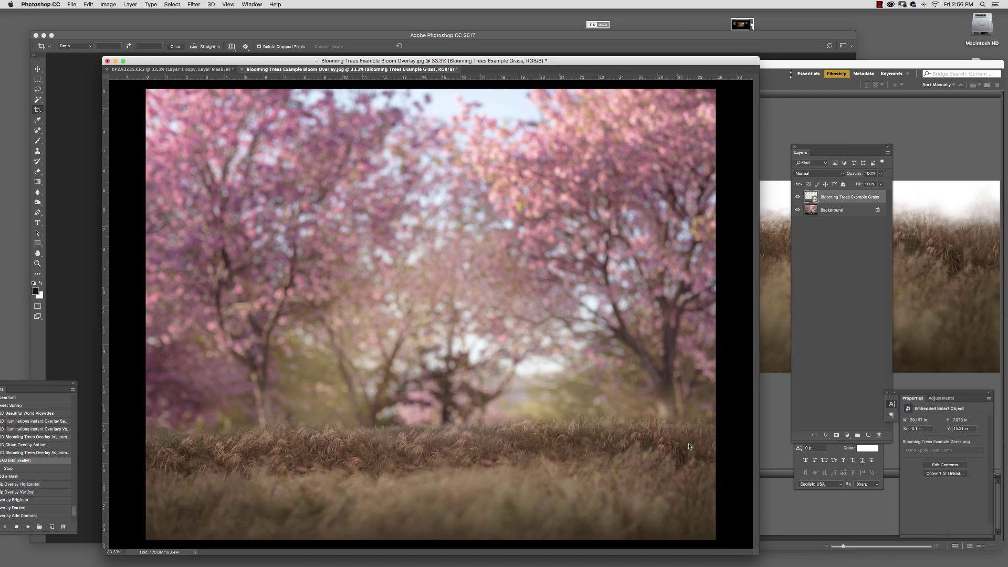
Apply a crop to the scene and select the Brush Tool.
key("c")
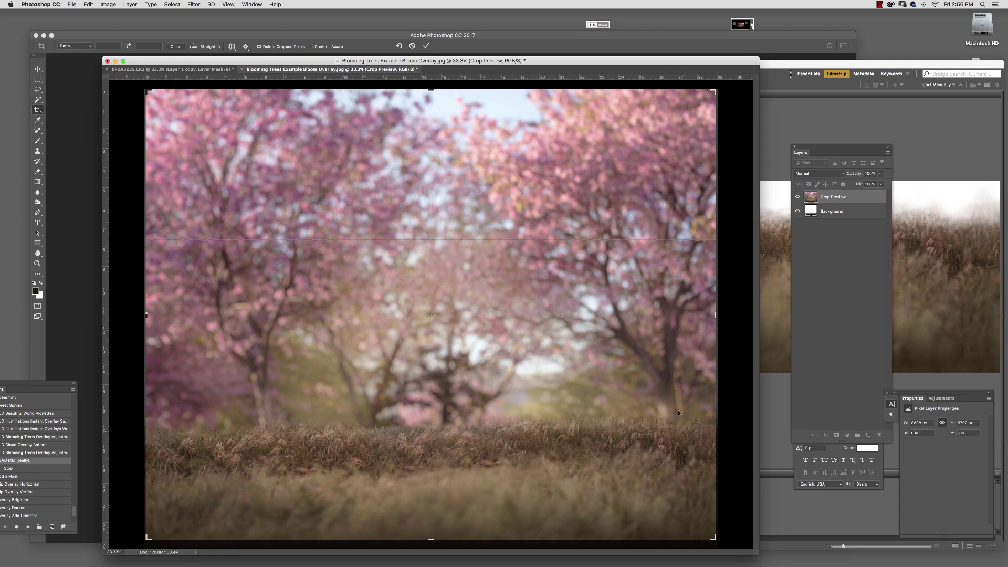
left_click(428, 47)
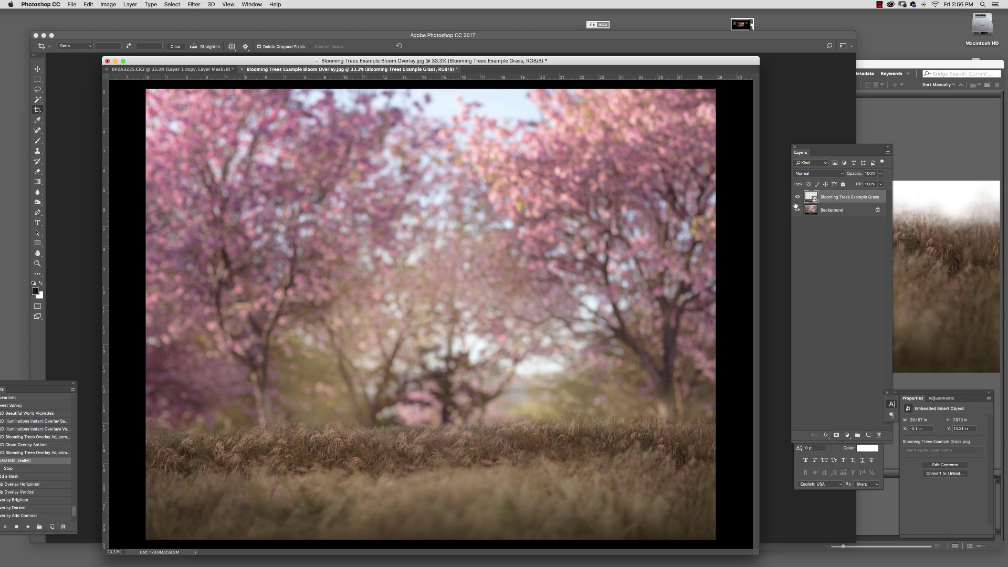
left_click(39, 140)
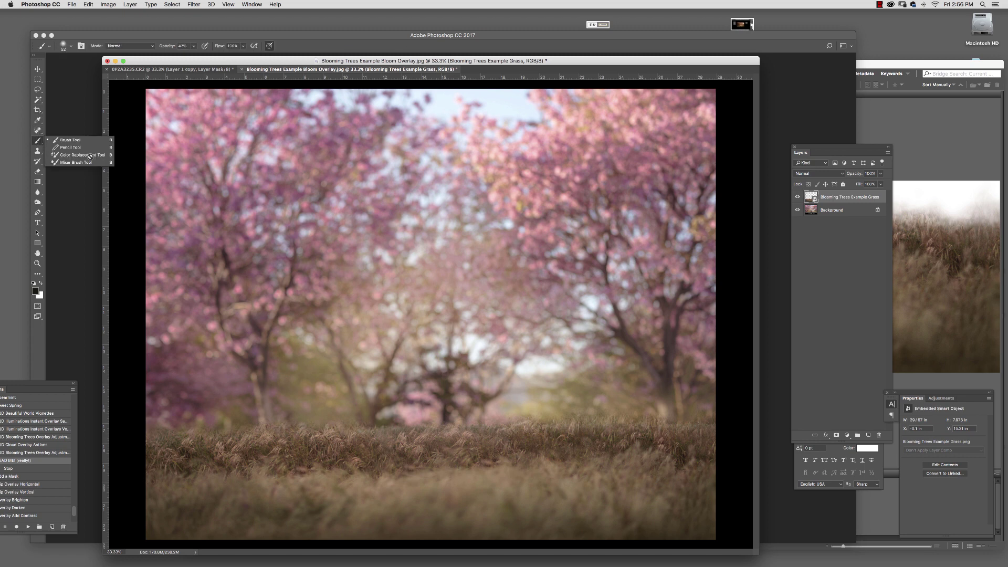
Paint a smiling stick figure on new Layer 1 and drag it beneath the grass layer.
left_click(868, 436)
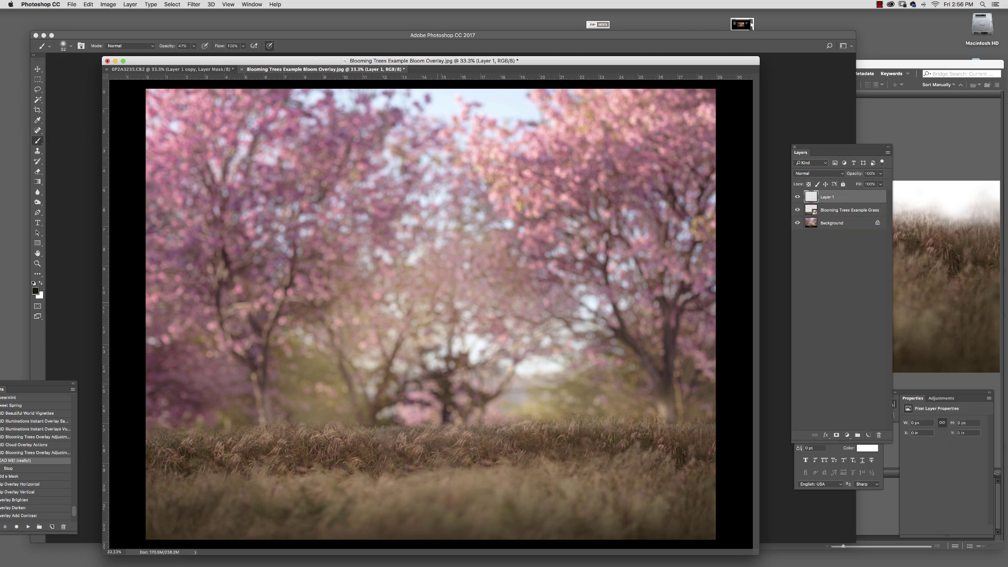
mouse_move(438, 298)
left_mouse_down()
mouse_move(457, 315)
mouse_move(430, 291)
left_mouse_up()
mouse_move(434, 330)
left_mouse_down()
mouse_move(422, 361)
mouse_move(442, 349)
mouse_move(451, 419)
mouse_move(434, 453)
left_mouse_up()
left_click_drag(451, 410, 479, 431)
left_click_drag(437, 332, 477, 355)
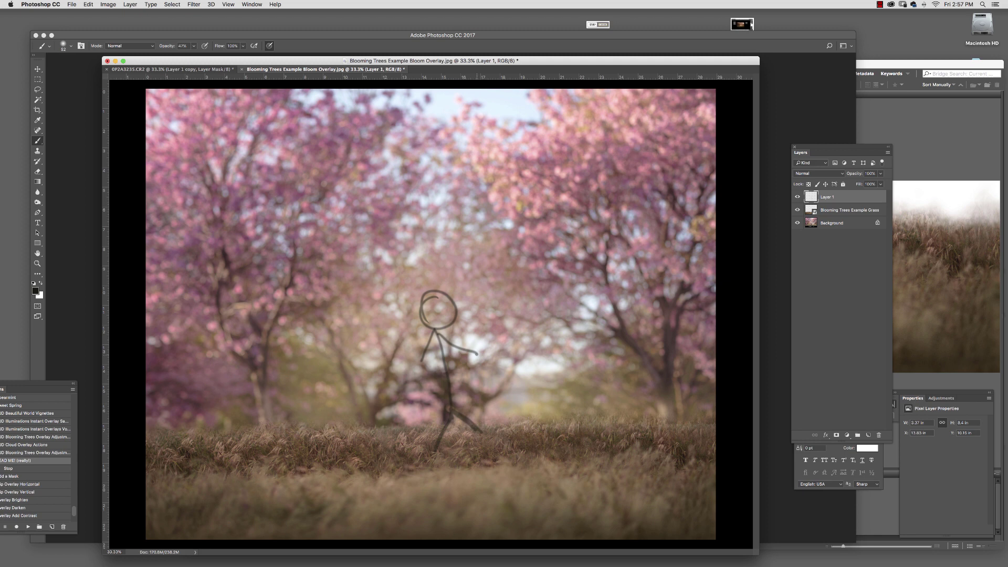
left_click_drag(432, 311, 446, 309)
mouse_move(448, 413)
left_mouse_down()
mouse_move(474, 432)
mouse_move(447, 423)
left_mouse_up()
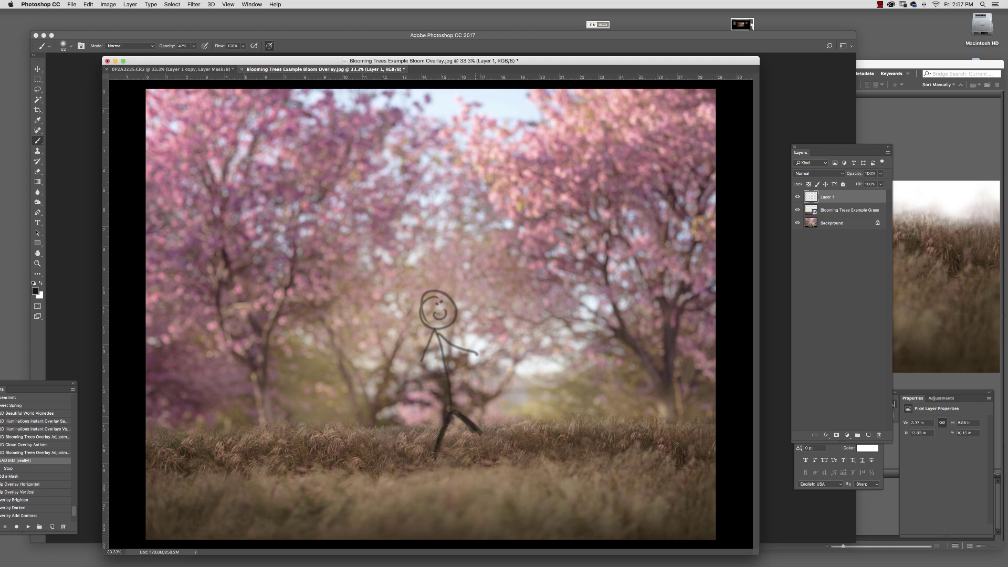
left_click_drag(829, 208, 836, 216)
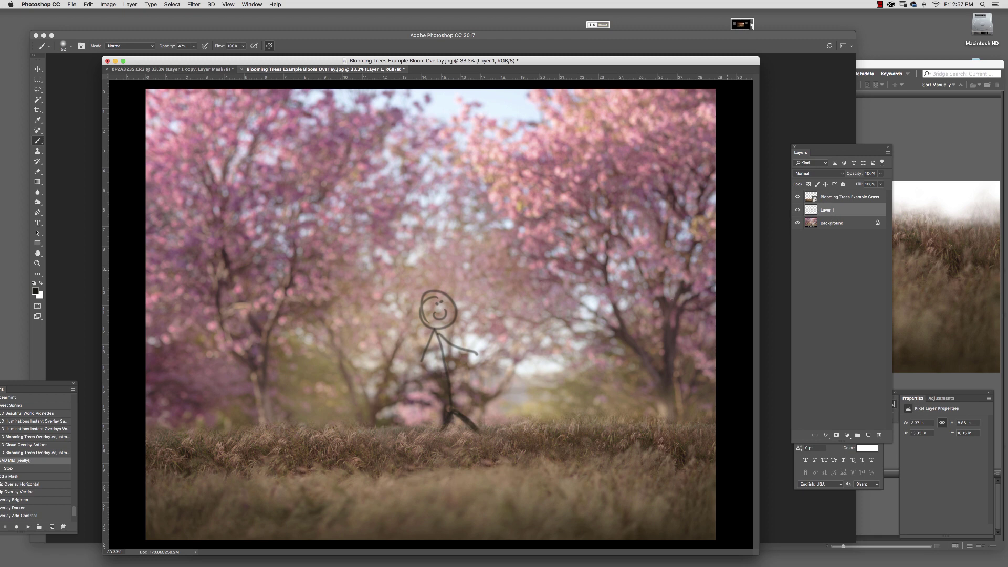
Move the stick figure up, raise Layer 1 above the grass with Cmd+], and adjust its position.
left_click(37, 68)
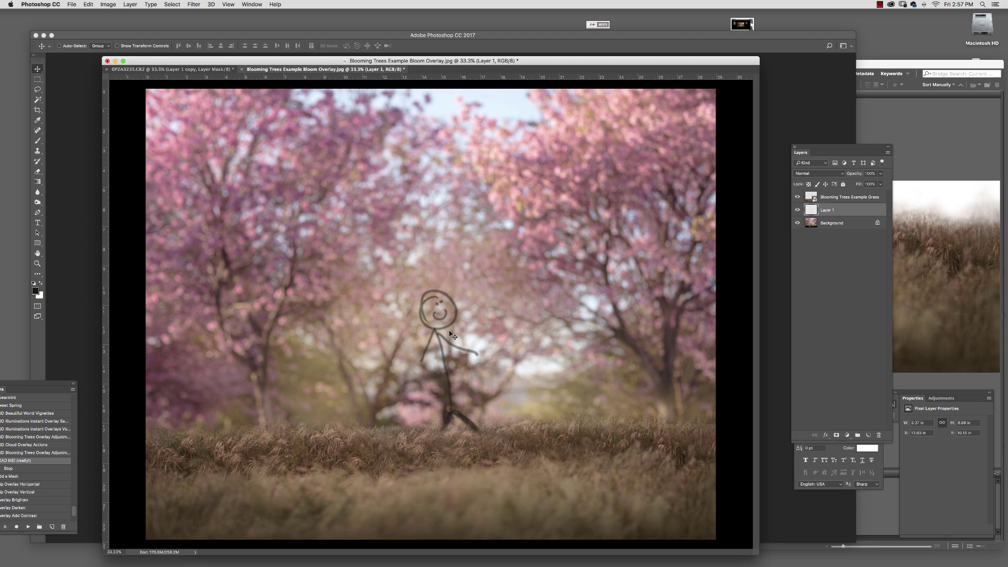
mouse_move(435, 323)
left_mouse_down()
mouse_move(421, 301)
mouse_move(409, 309)
mouse_move(423, 332)
mouse_move(438, 312)
mouse_move(472, 309)
mouse_move(394, 309)
mouse_move(376, 332)
mouse_move(472, 348)
left_mouse_up()
key("super+bracketright")
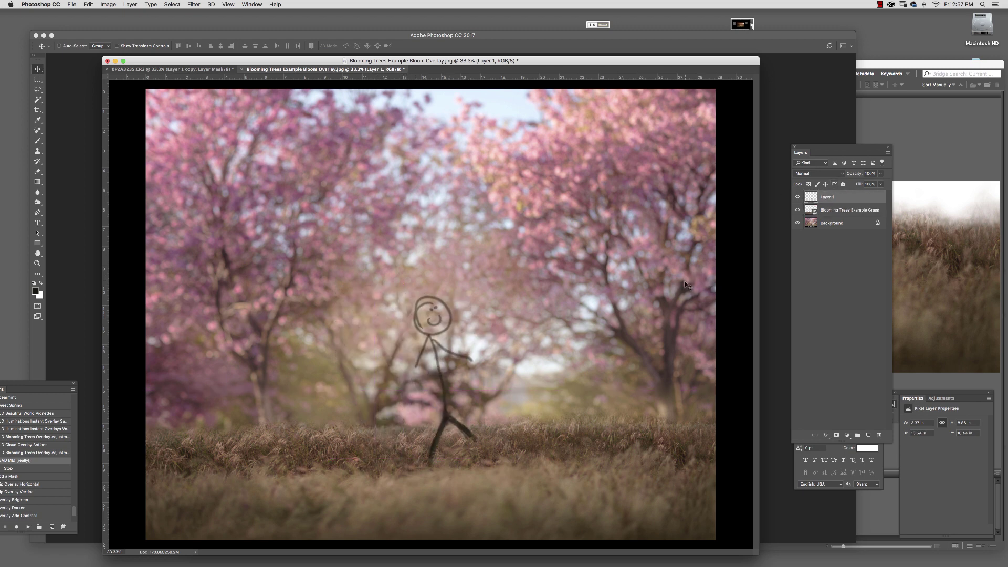
mouse_move(564, 328)
left_mouse_down()
mouse_move(591, 305)
mouse_move(578, 318)
left_mouse_up()
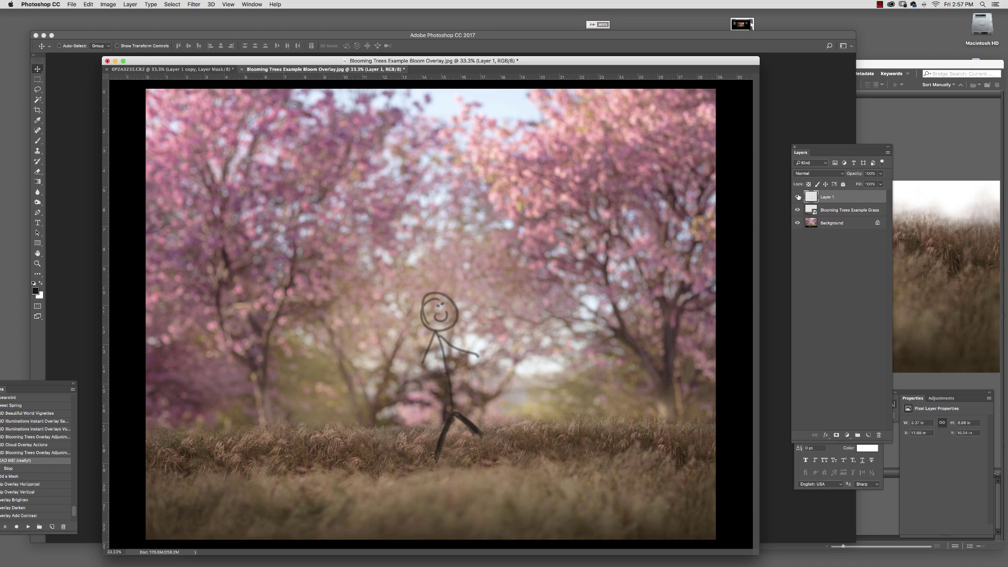
In Bridge, preview the Grass 1c and short-grass overlays, then return to the parent folder.
left_click(912, 150)
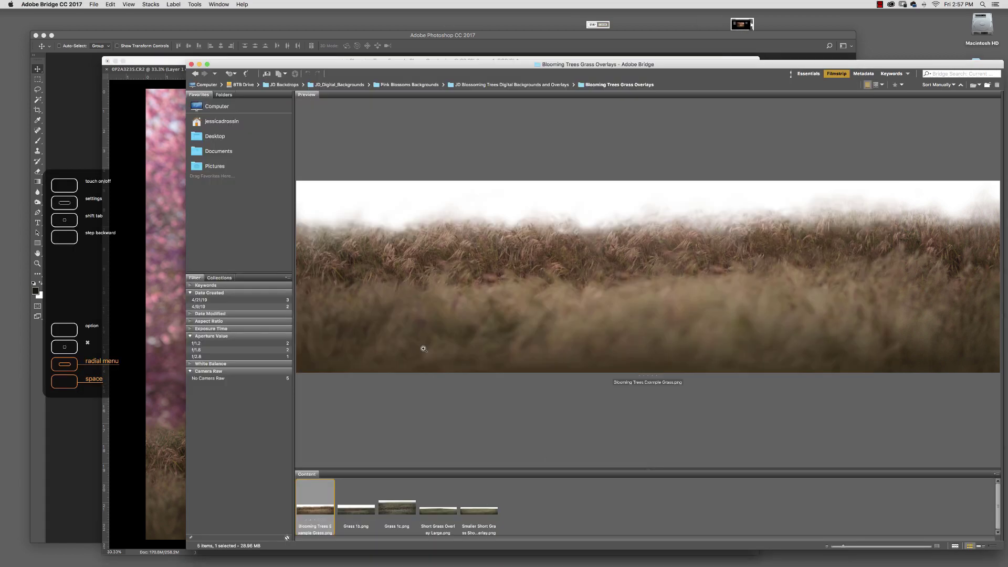
left_click(402, 506)
left_click(434, 509)
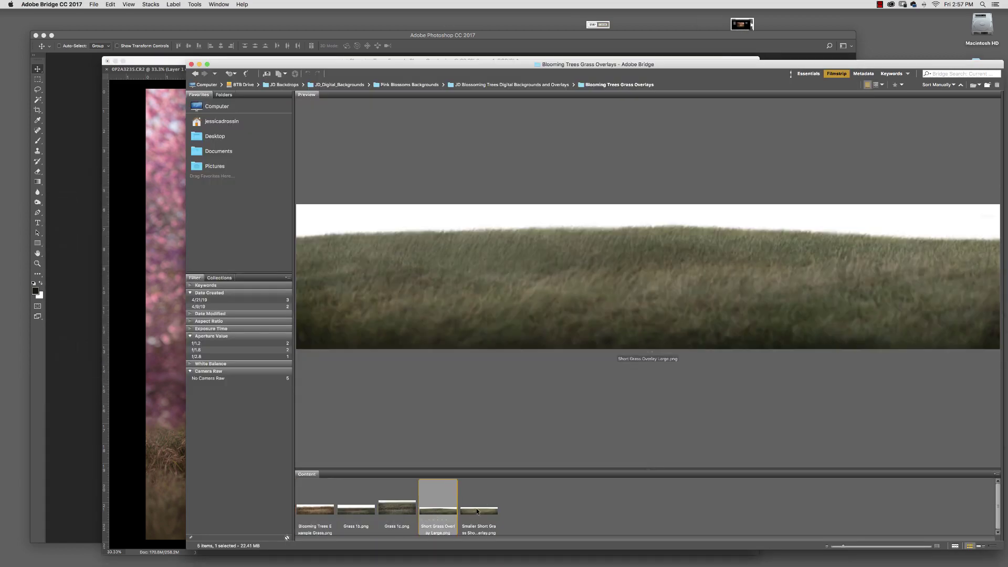
left_click(477, 511)
left_click(195, 73)
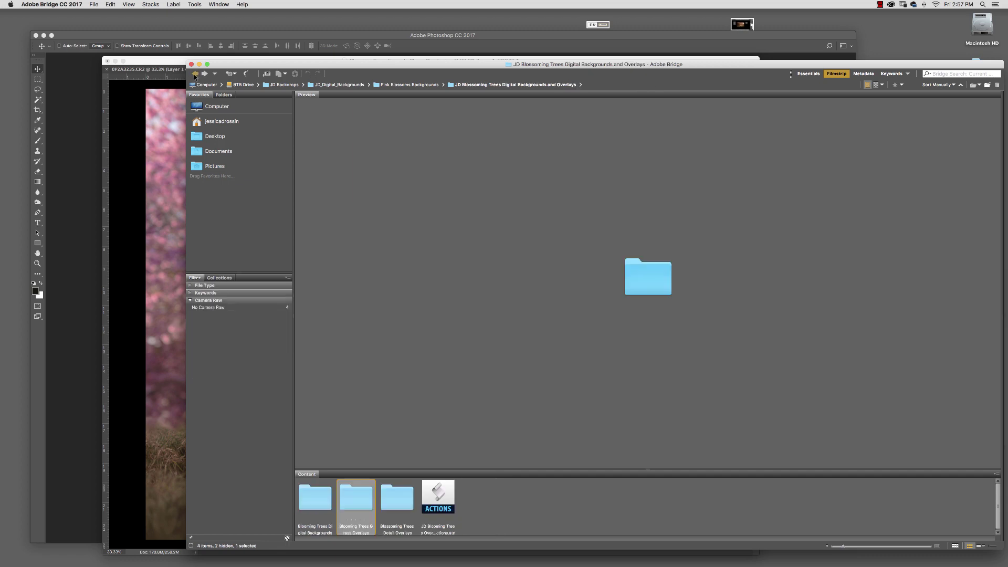
Open Blossoming Trees Detail Overlays and drag Blooming Branch 2.png into the Photoshop scene.
left_click(407, 504)
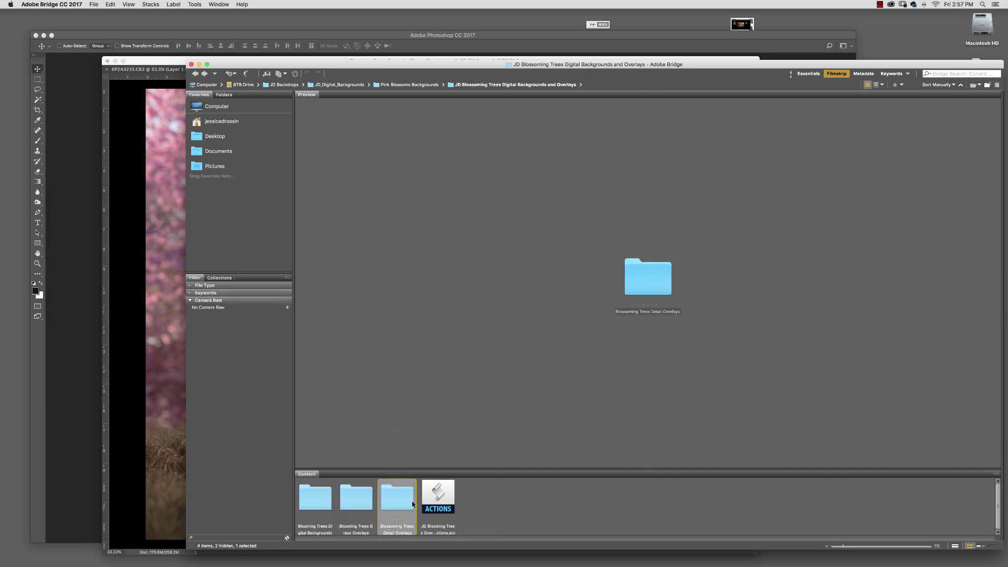
double_click(403, 504)
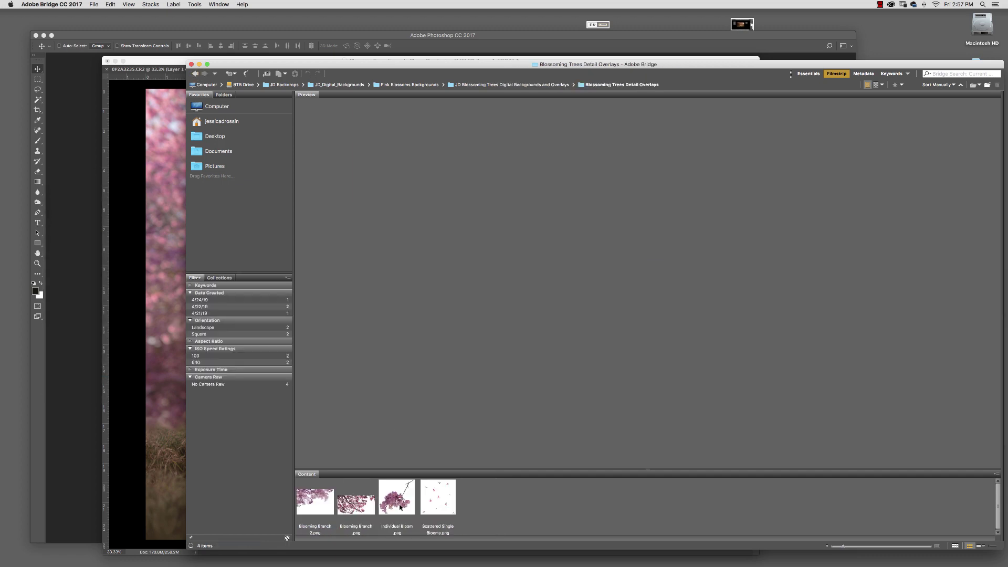
left_click(316, 509)
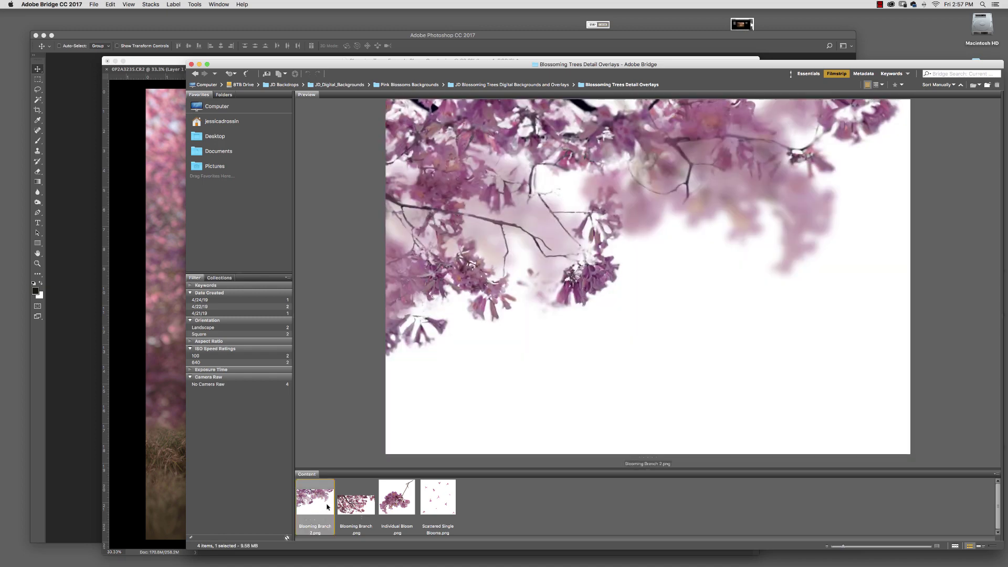
left_click_drag(320, 502, 211, 382)
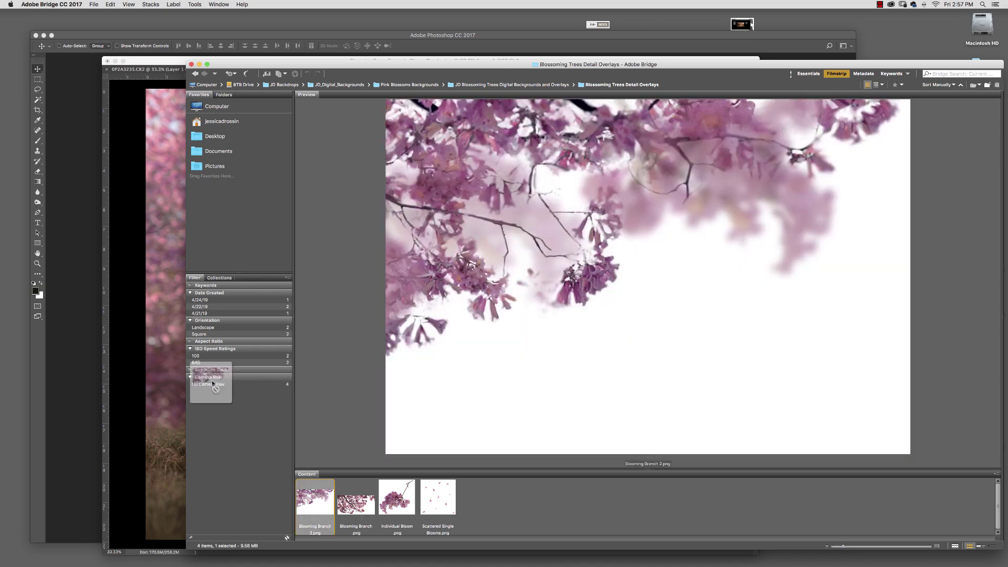
left_click(164, 284)
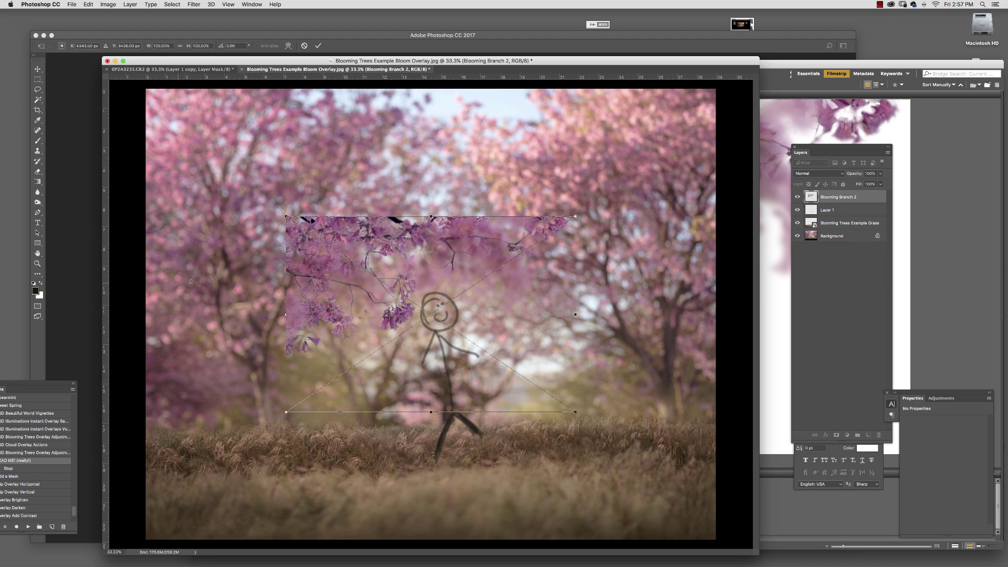
Move Blooming Branch 2 top-left at about 126% size, then load the overlay ACTIONS file from Bridge.
left_click_drag(361, 282, 223, 158)
left_click_drag(435, 284, 518, 344)
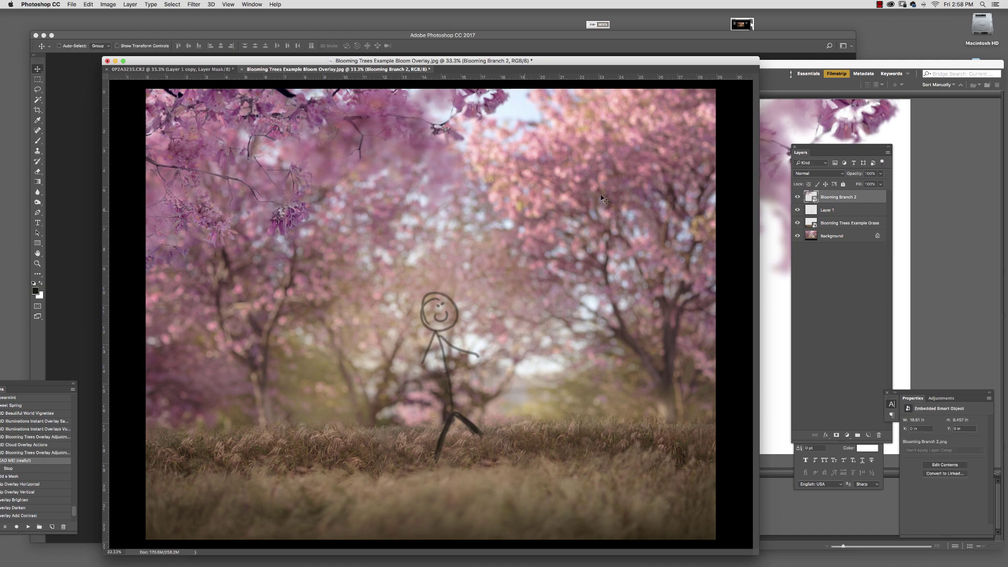
left_click(944, 206)
left_click(195, 73)
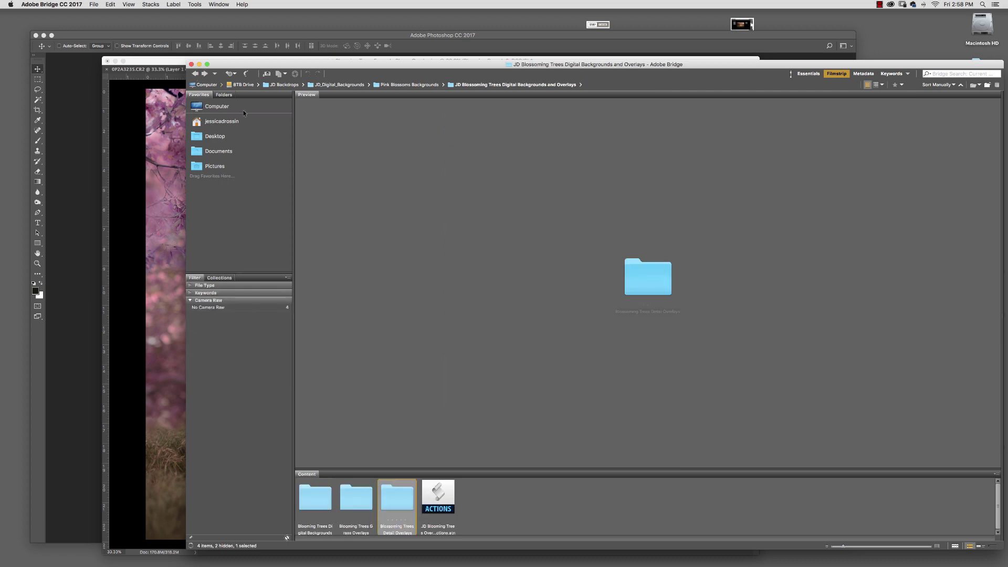
double_click(448, 494)
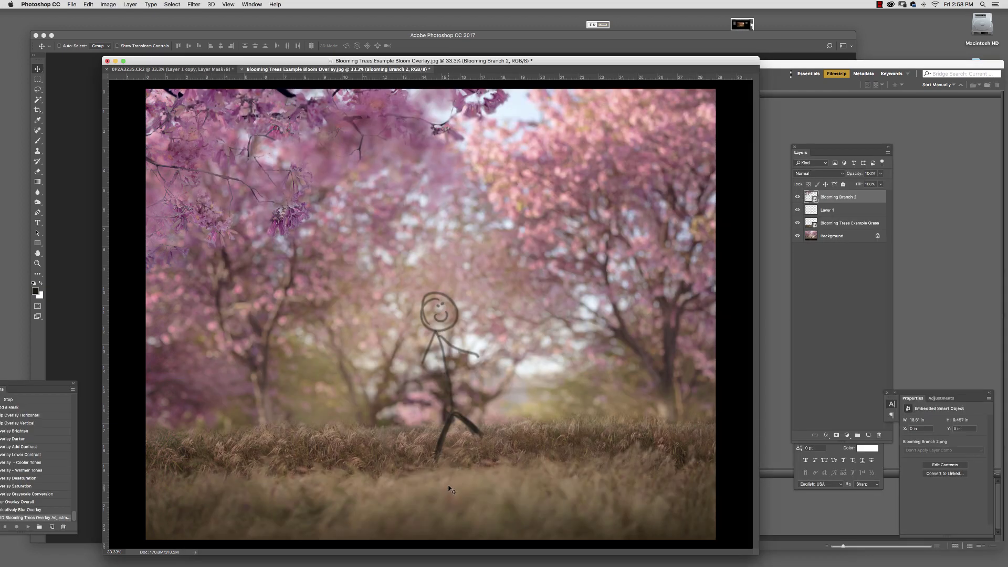
Run the Flip Overlay Horizontal action on Blooming Branch 2 and slide the branch to the top-right edge.
left_click_drag(52, 386, 122, 224)
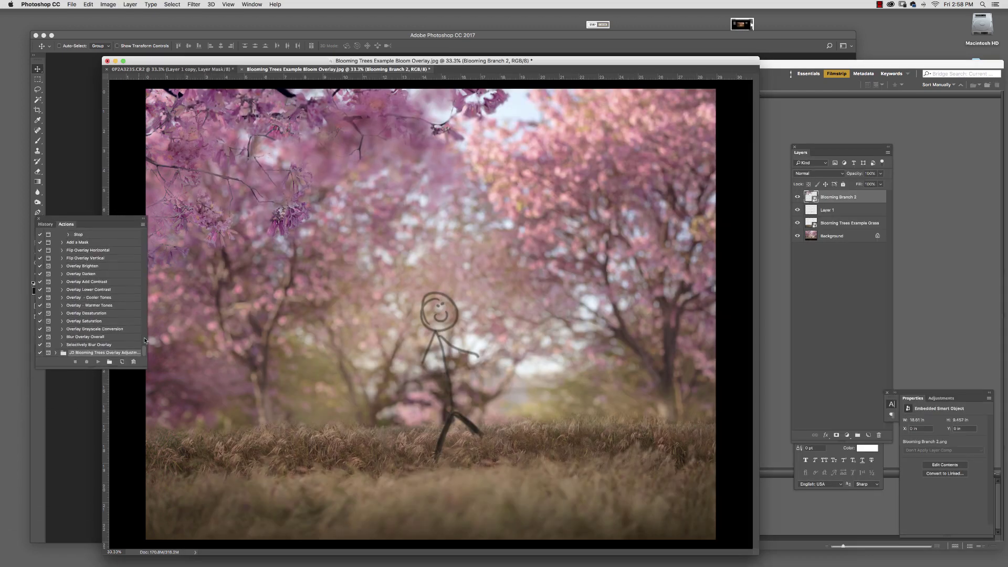
mouse_move(144, 367)
left_mouse_down()
mouse_move(145, 389)
mouse_move(128, 407)
mouse_move(132, 445)
mouse_move(132, 353)
mouse_move(133, 367)
left_mouse_up()
left_click(56, 373)
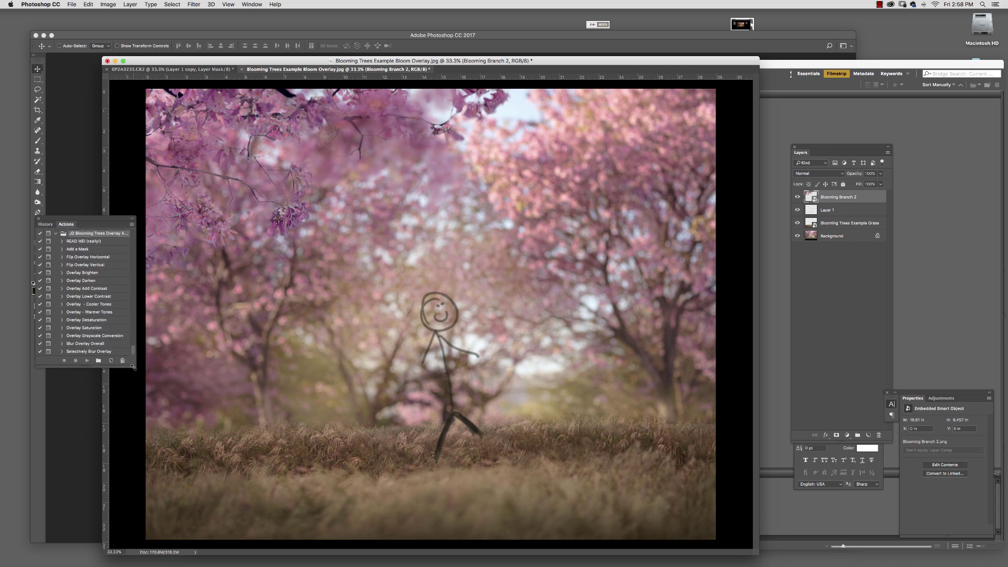
left_click(84, 258)
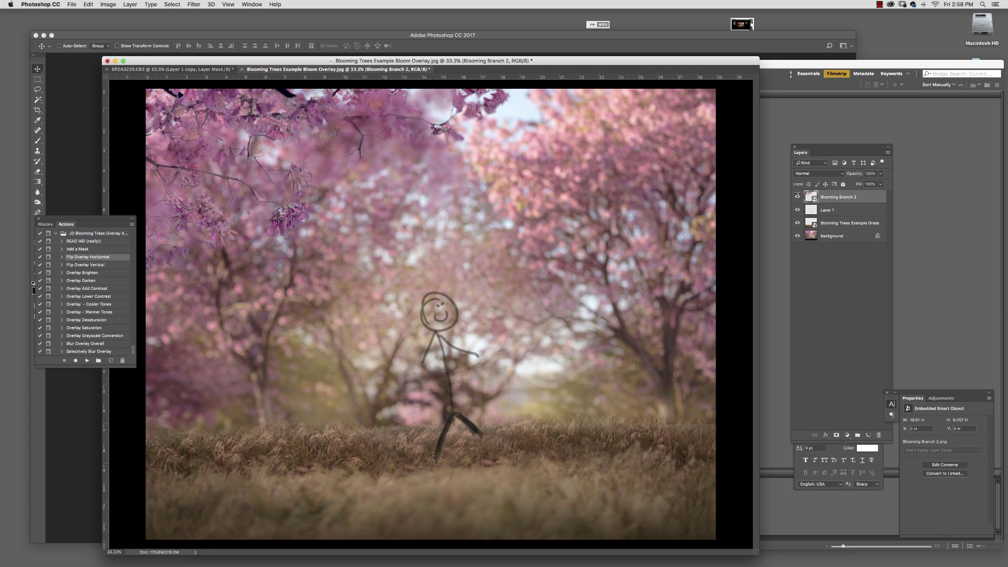
left_click(87, 360)
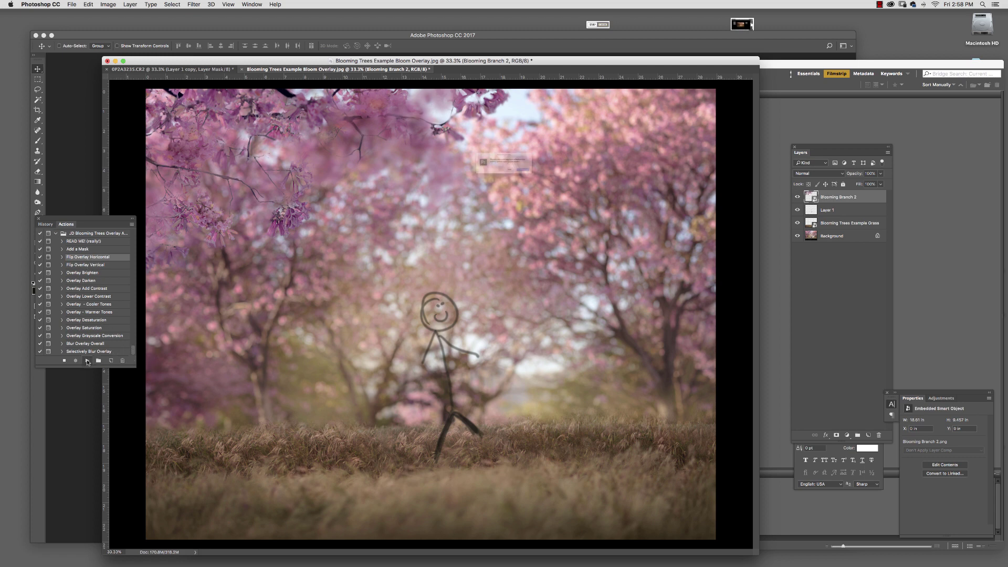
left_click(559, 182)
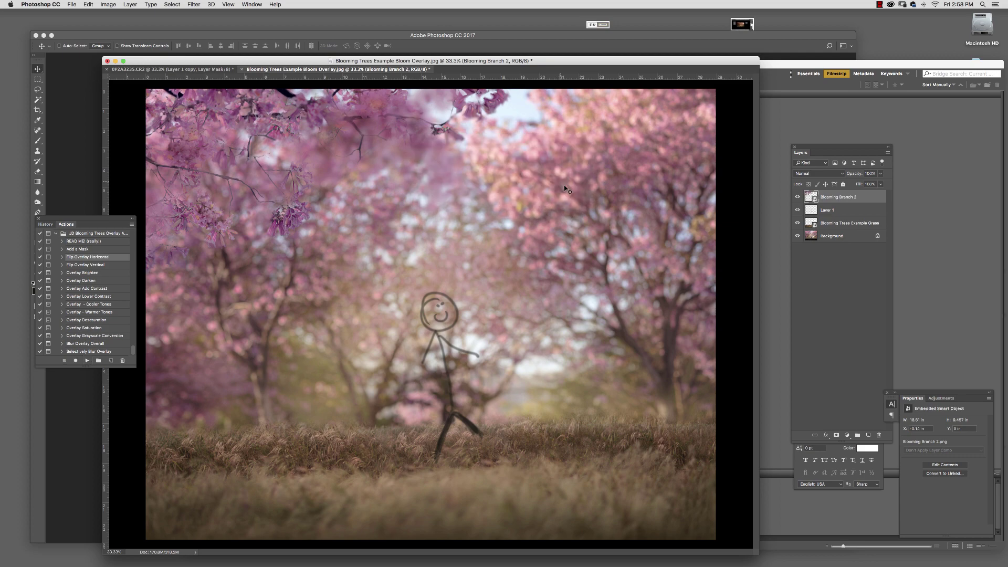
left_click_drag(385, 150, 579, 164)
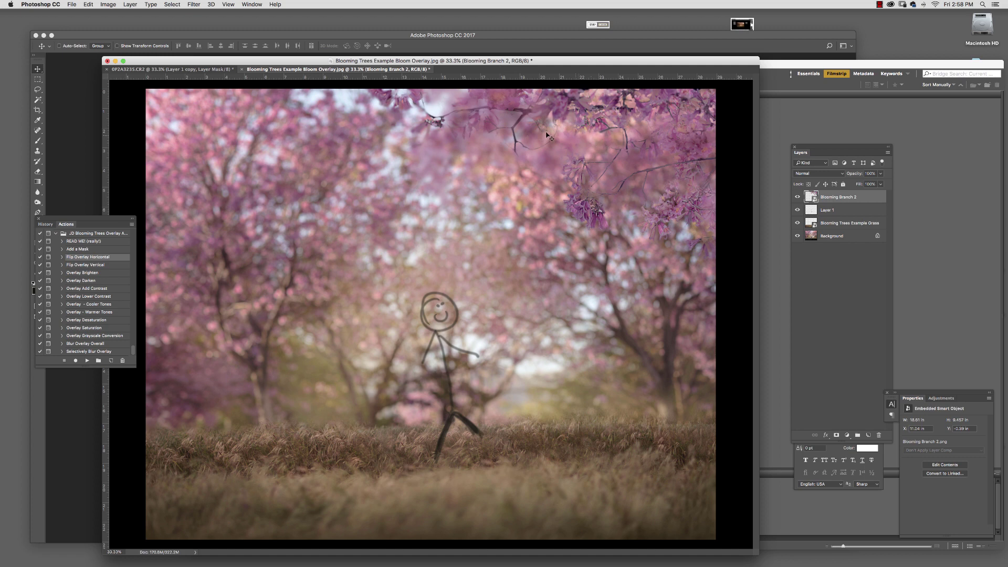
Run the Overlay - Warmer Tones action on the branch and set the warming layer's opacity to 75%.
left_click(95, 313)
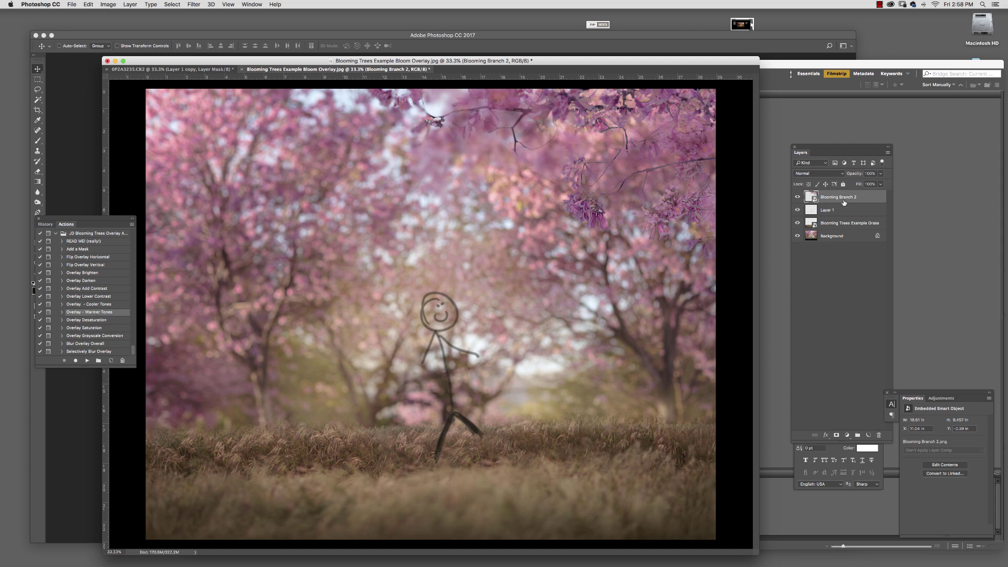
left_click(87, 361)
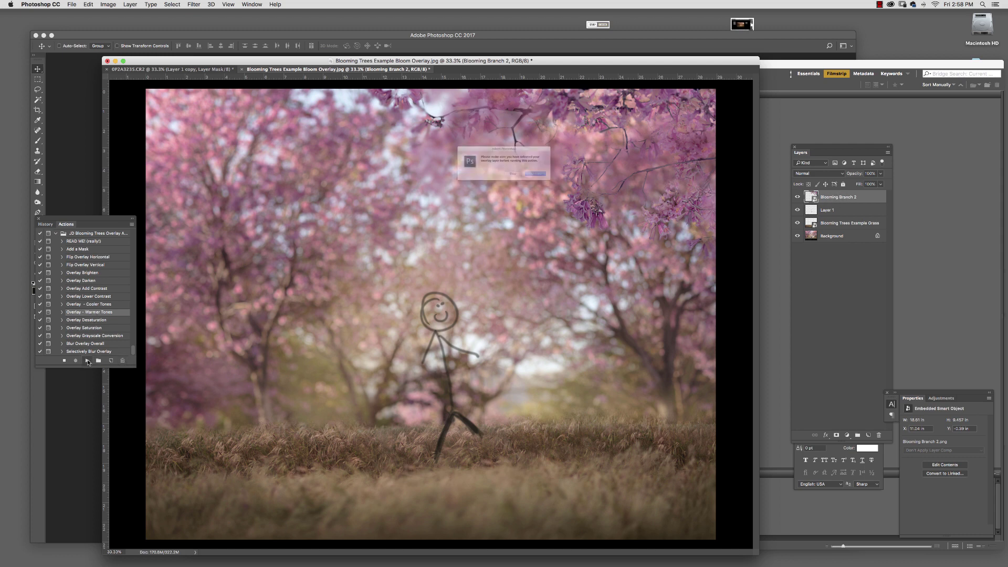
left_click(568, 183)
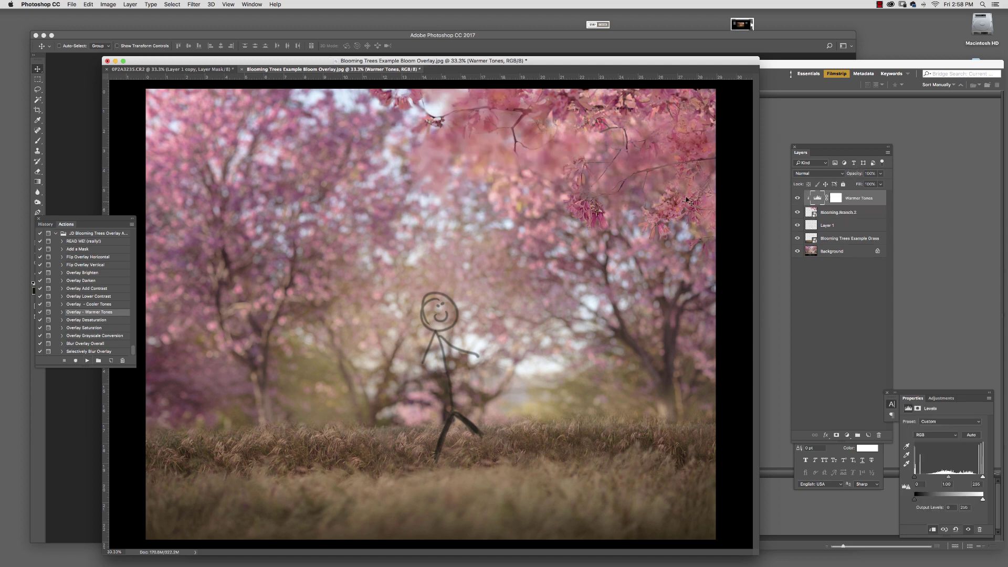
left_click(880, 173)
left_click_drag(880, 184, 861, 186)
In Bridge, open the Blossoming Trees Detail Overlays folder and select Scattered Single Blooms.
left_click(862, 119)
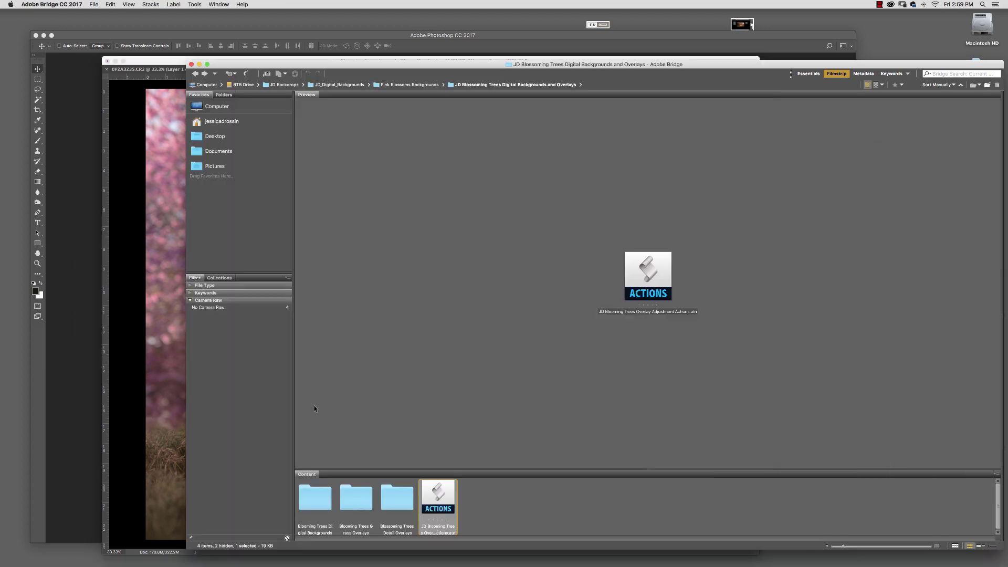
double_click(397, 508)
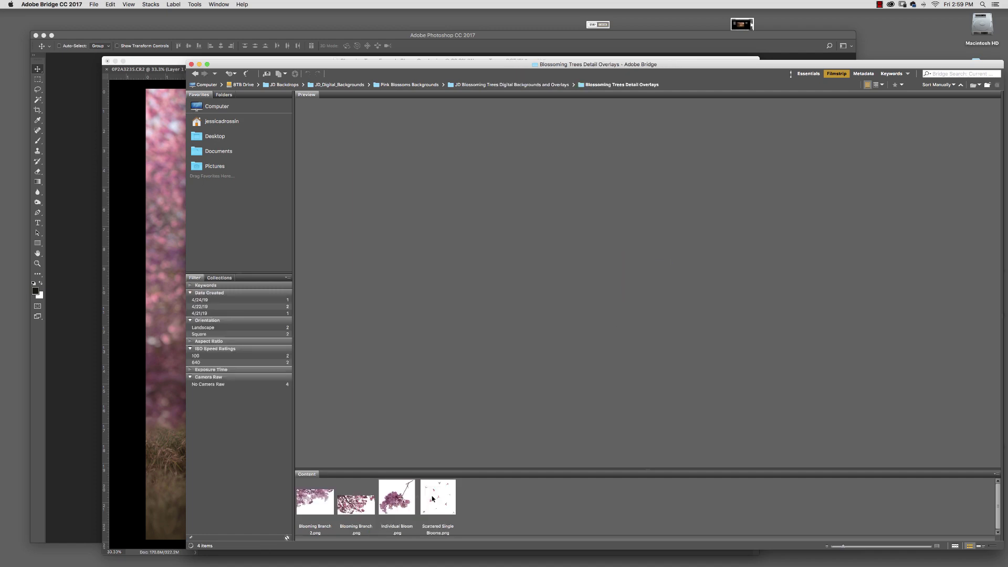
left_click(441, 503)
Place Scattered Single Blooms over the stick figure, commit it, and move a duplicate up and left.
left_click_drag(442, 503, 195, 296)
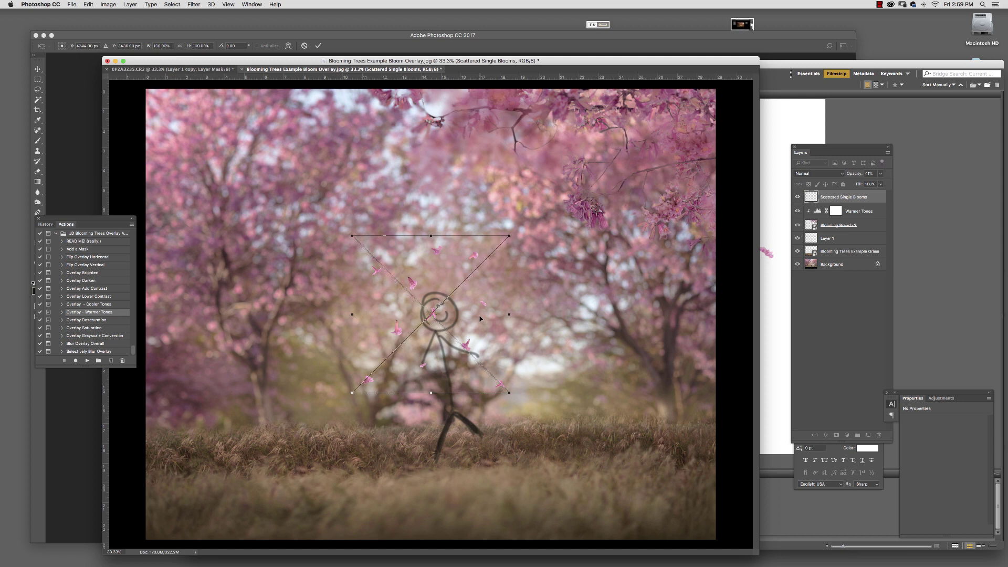
left_click_drag(509, 322, 537, 341)
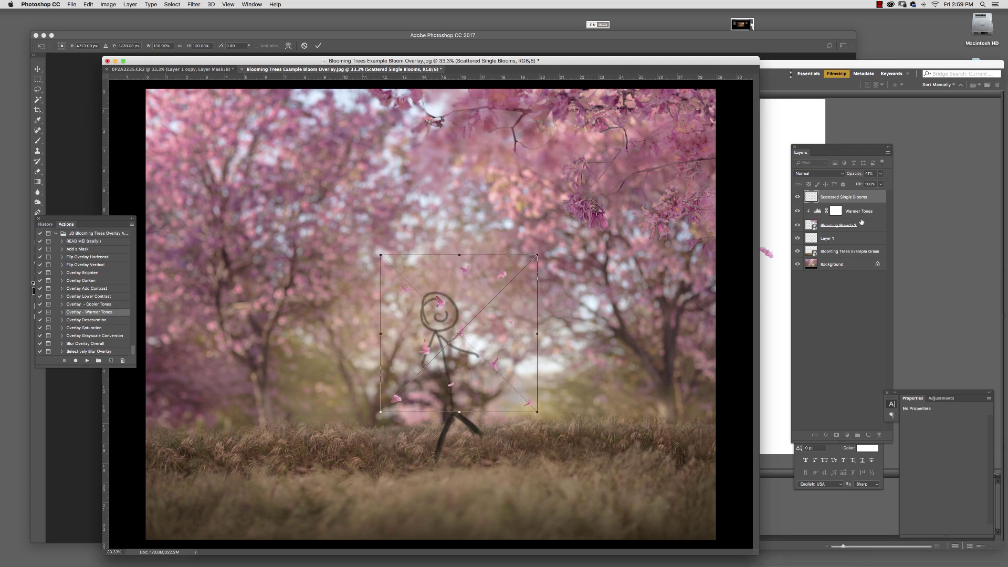
left_click(317, 46)
left_click_drag(860, 201, 868, 435)
left_click_drag(495, 297, 454, 198)
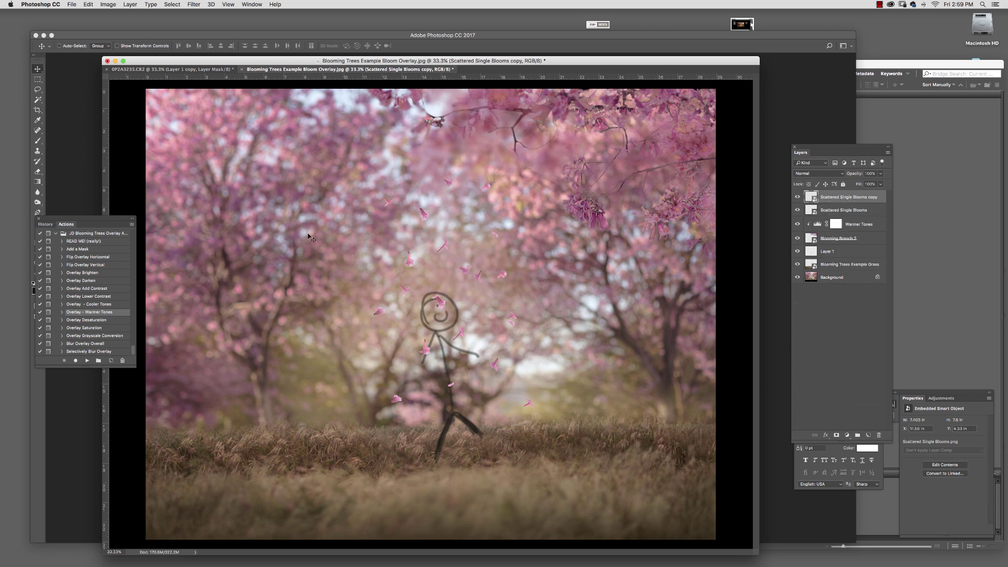
Flip the copied blooms with the Flip Overlay Vertical action and nudge them left.
left_click(102, 264)
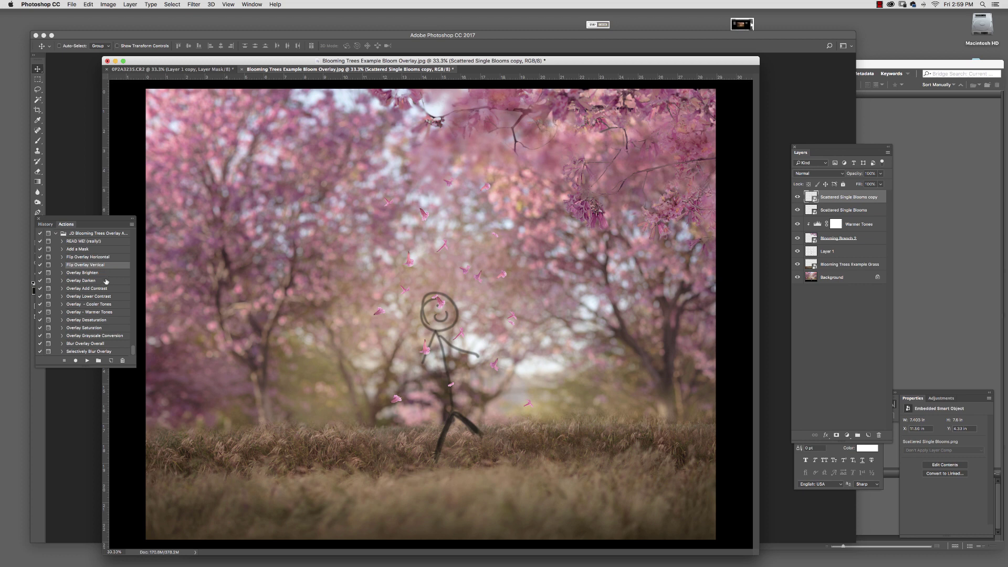
left_click(87, 361)
left_click(564, 183)
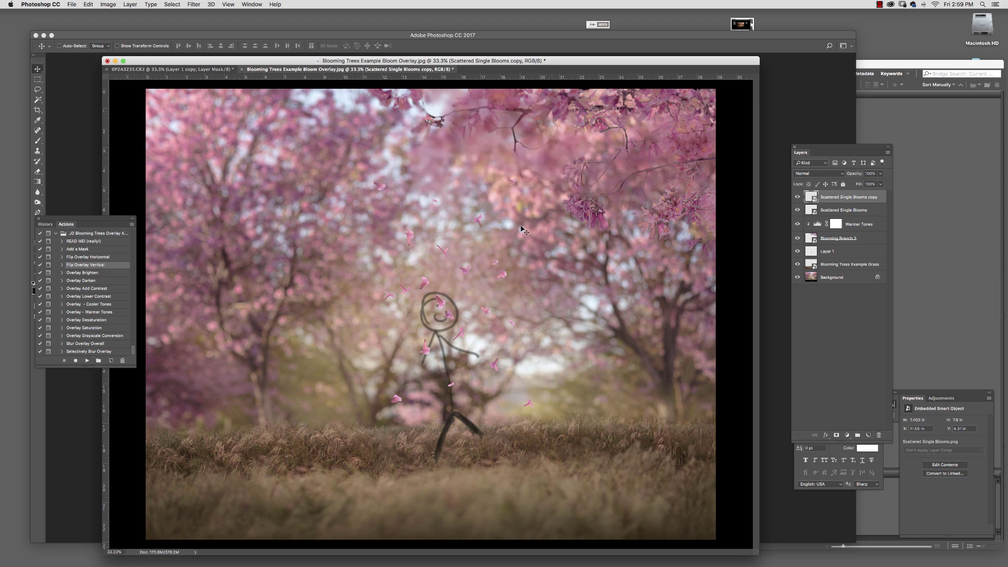
left_click_drag(498, 241, 410, 291)
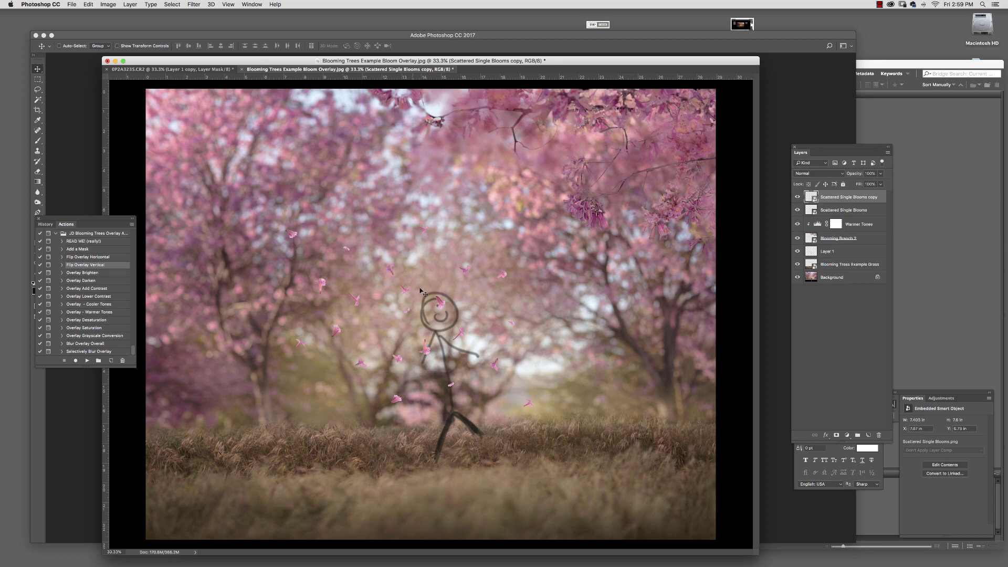
Scale the copied blooms to 74.33%, move them up-left, and commit the transform.
key("ctrl+t")
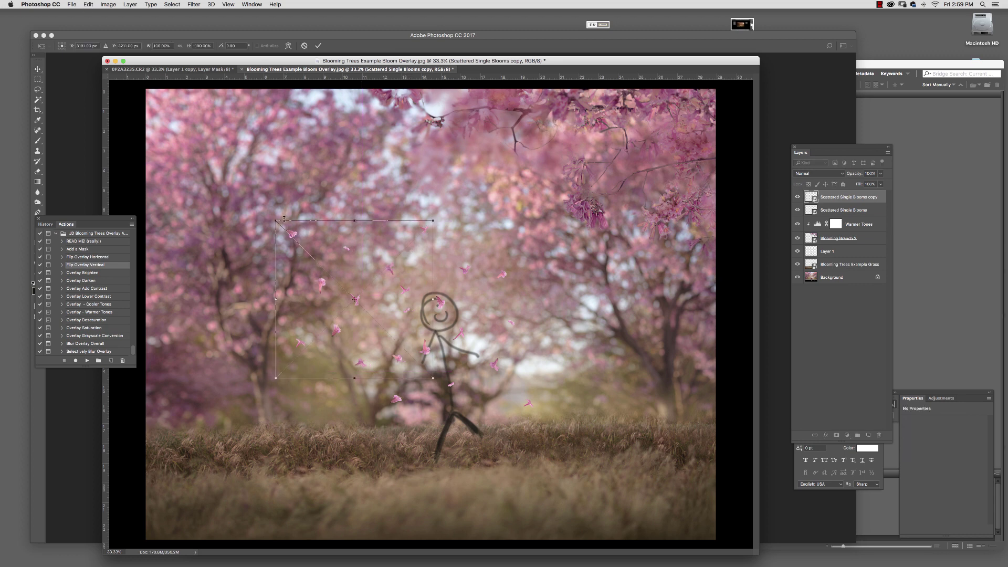
left_click_drag(276, 219, 316, 261)
left_click_drag(374, 304, 366, 274)
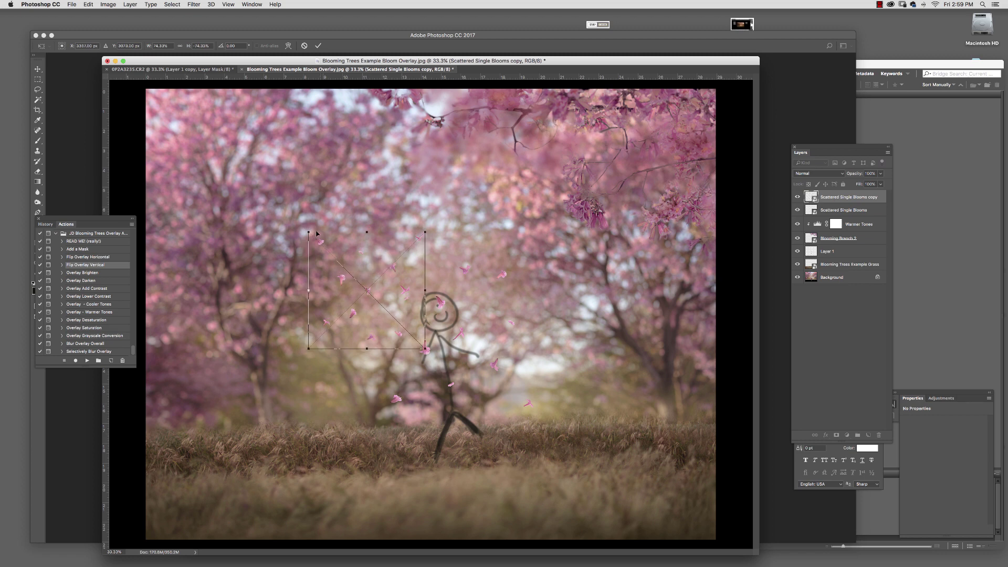
key("Return")
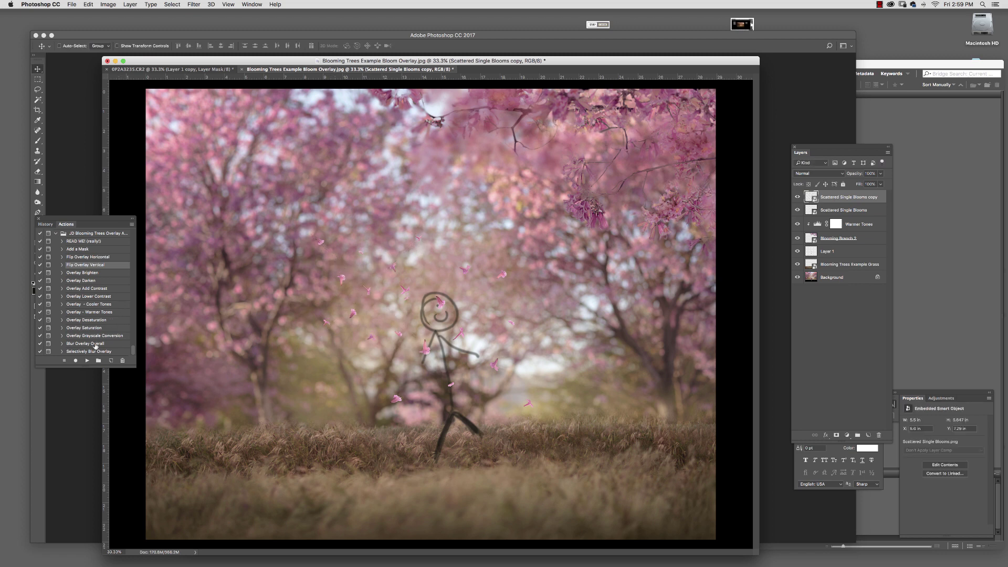
Apply a Gaussian Blur smart filter to the copied blooms with the Blur Overlay Overall action.
left_click(96, 344)
left_click(87, 360)
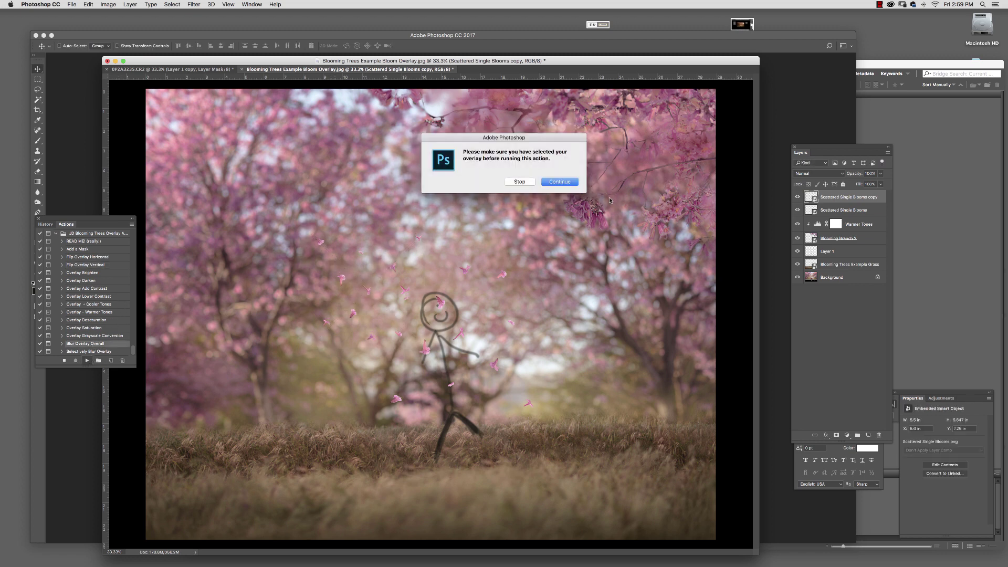
left_click(562, 182)
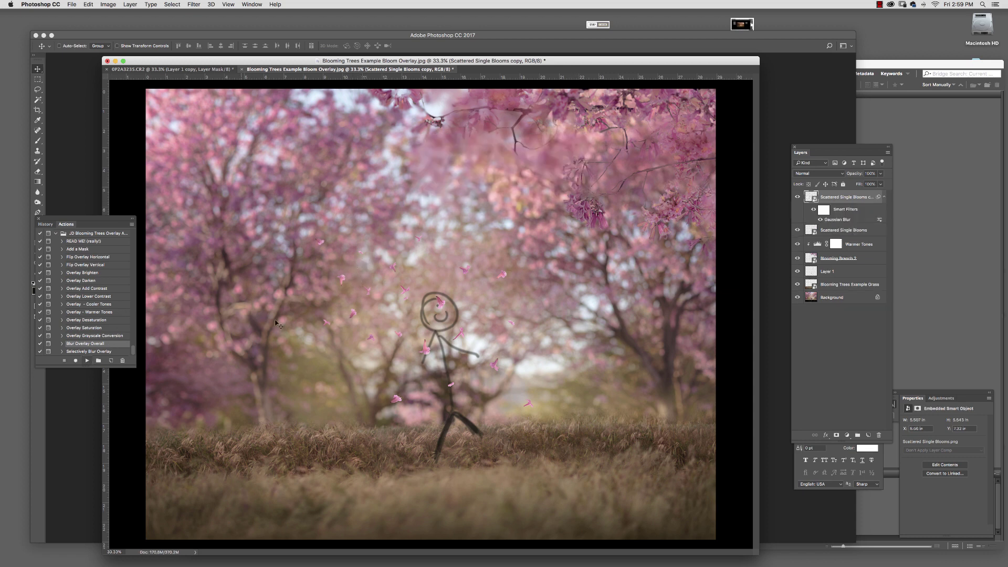
Shrink the blurred copy to 61.88%, reposition it, then select Layer 1.
key("super+t")
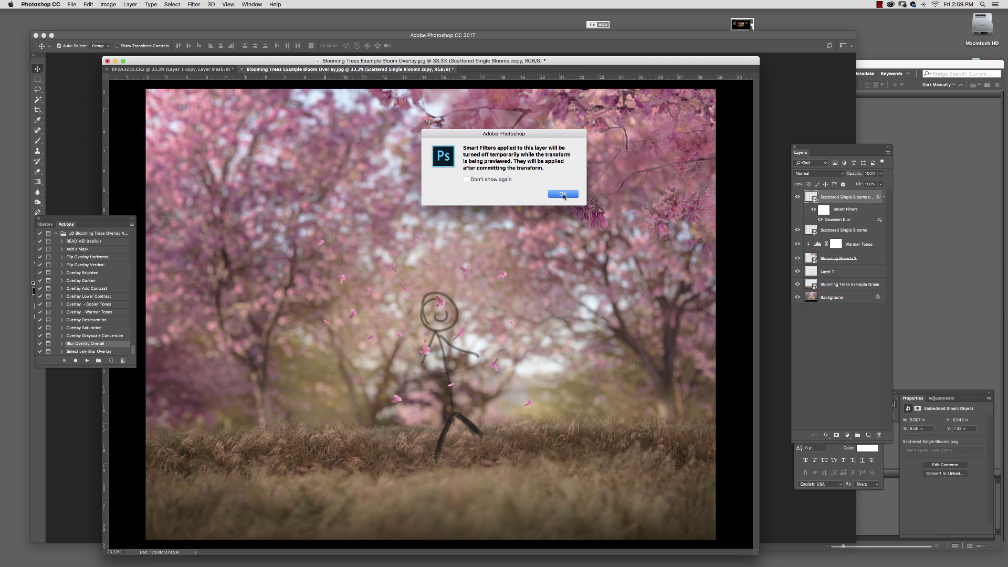
left_click(562, 194)
left_click_drag(309, 348, 327, 329)
key("Return")
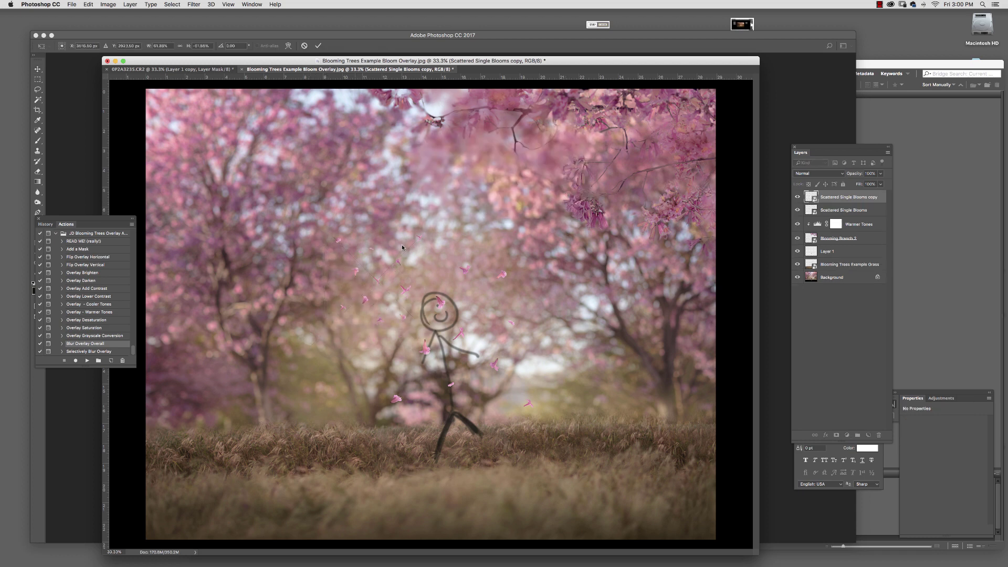
left_click_drag(401, 257, 425, 217)
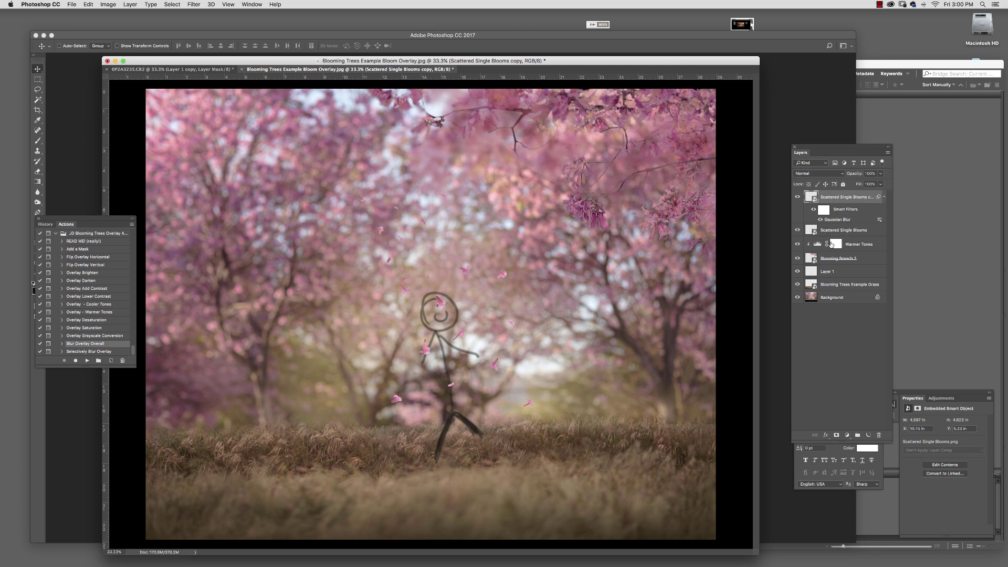
left_click(825, 272)
left_click(797, 272)
left_click(797, 271)
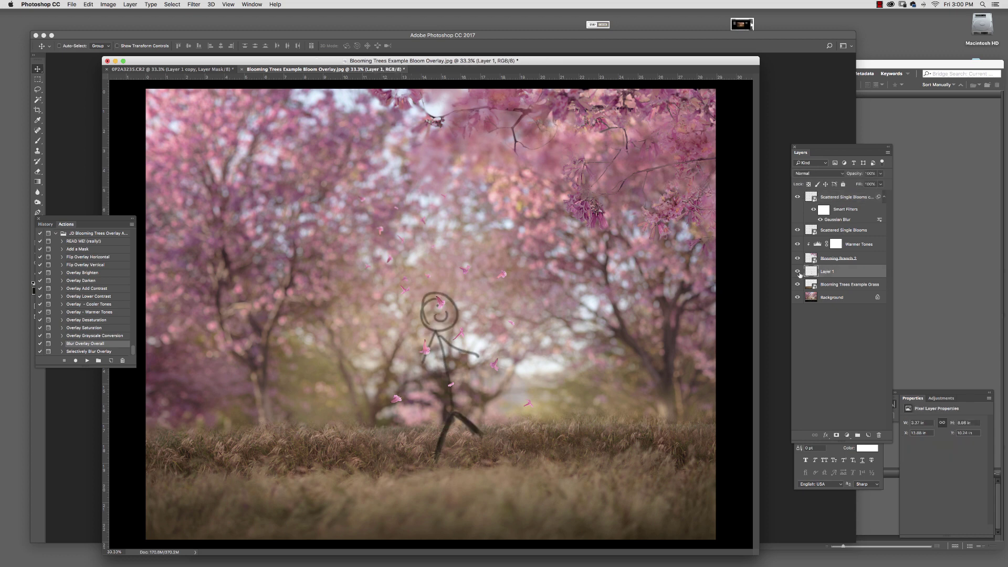
left_click(797, 271)
left_click(798, 271)
left_click(798, 286)
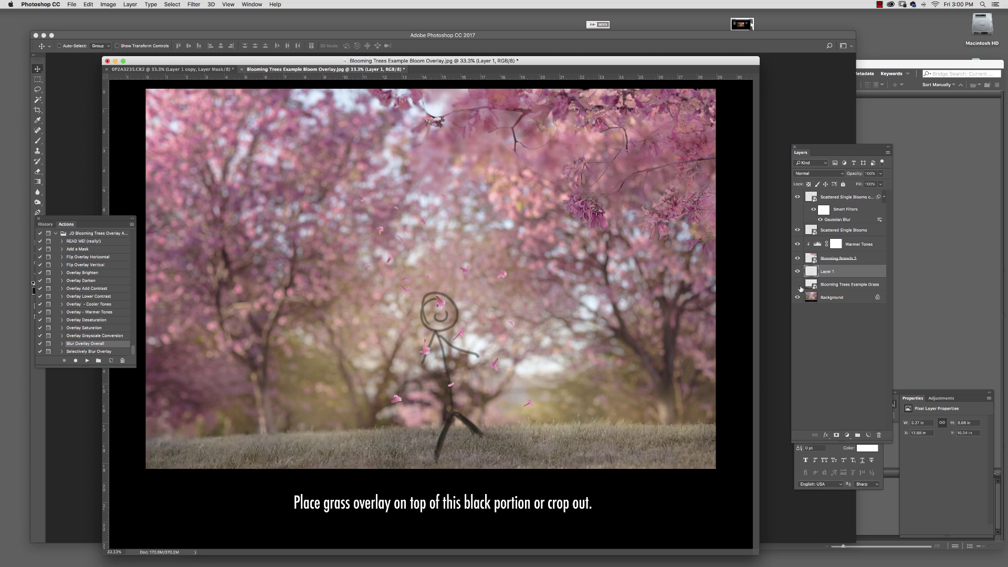
left_click(798, 285)
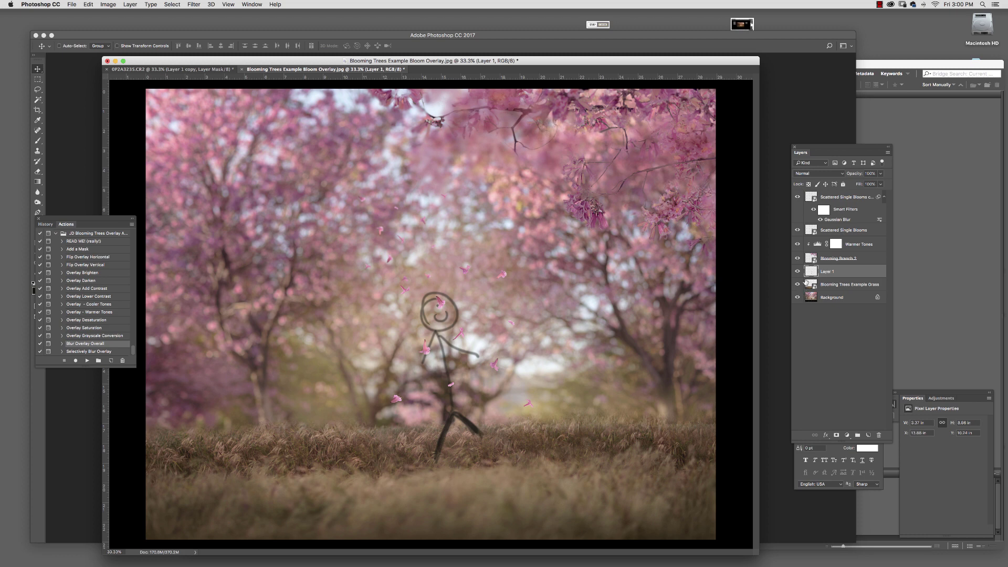
left_click(879, 5)
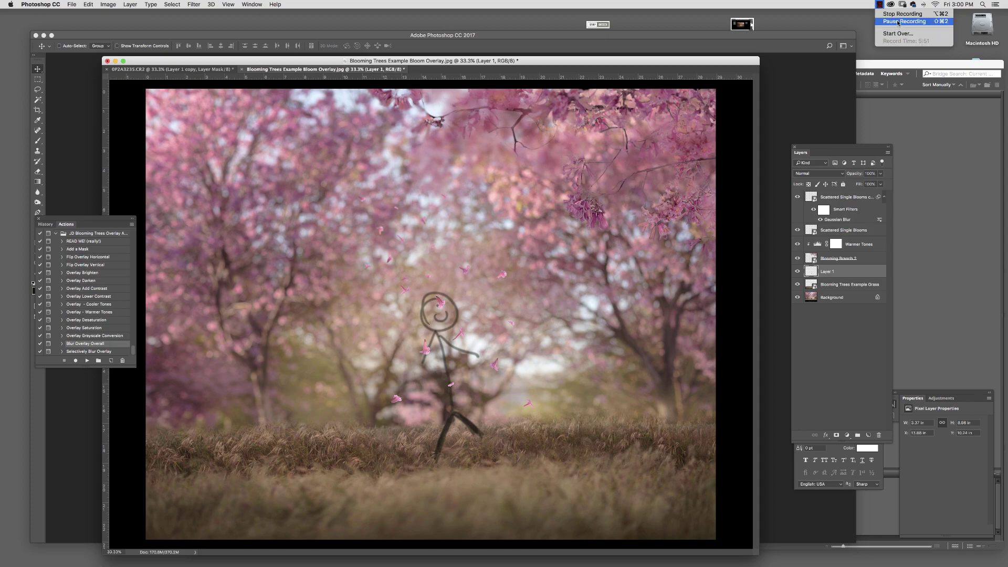